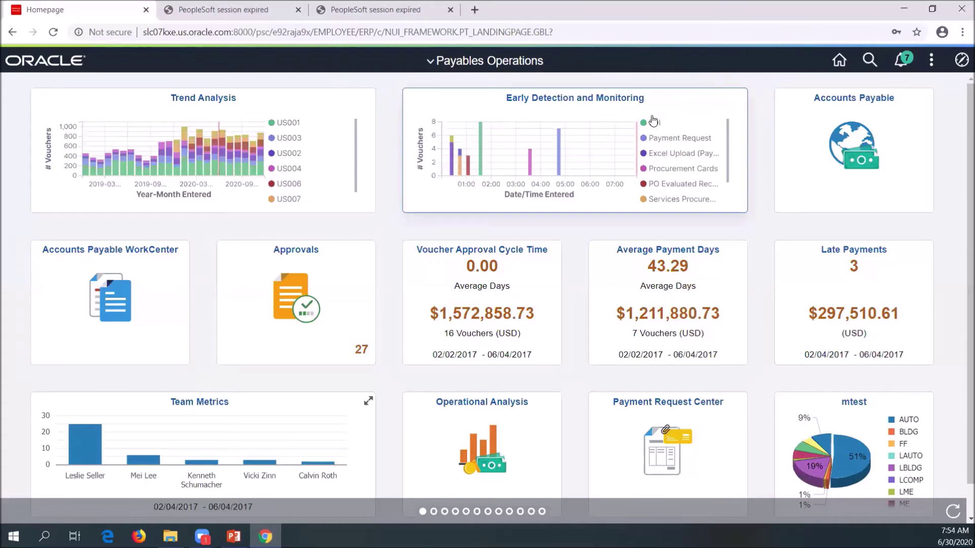
# Open the Early Detection and Monitoring dashboard and look through its charts, Supplier Summary and Voucher Detail
pyautogui.click(530, 144)
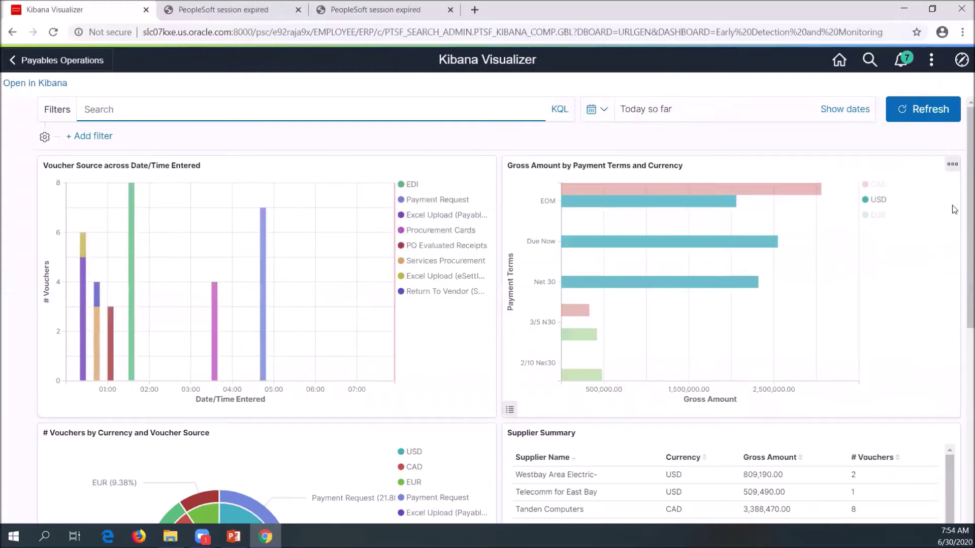
pyautogui.scroll(-1, 961, 223)
pyautogui.scroll(-4, 961, 227)
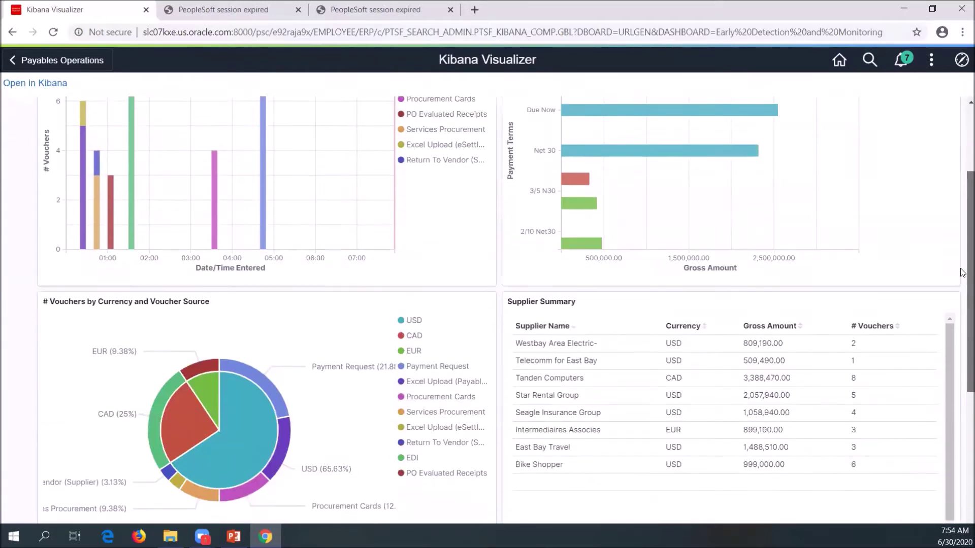
pyautogui.scroll(-4, 957, 335)
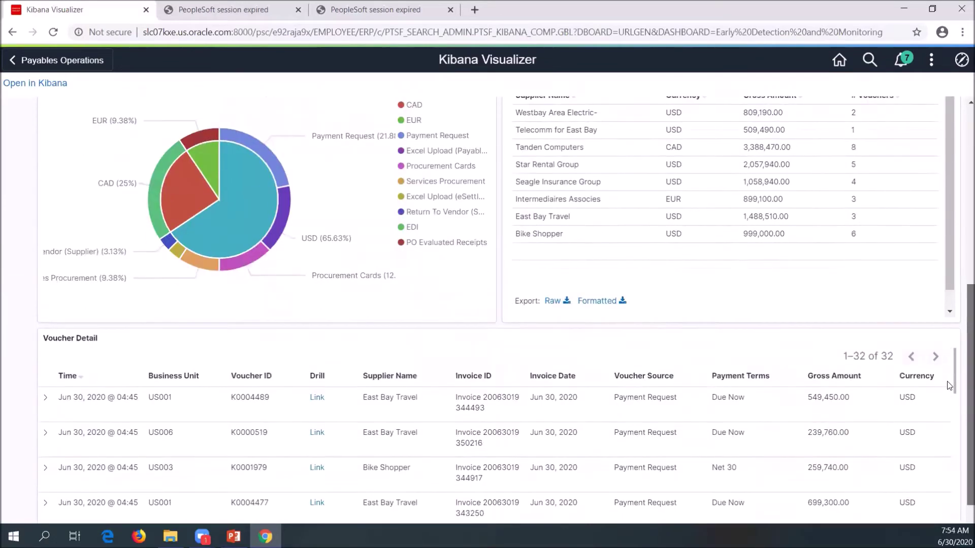
pyautogui.scroll(-1, 948, 404)
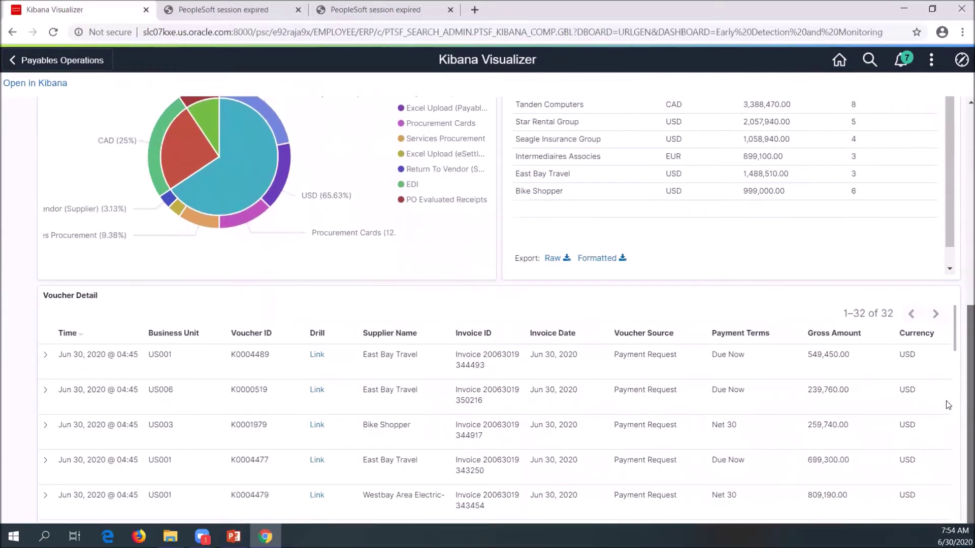
pyautogui.scroll(3, 947, 401)
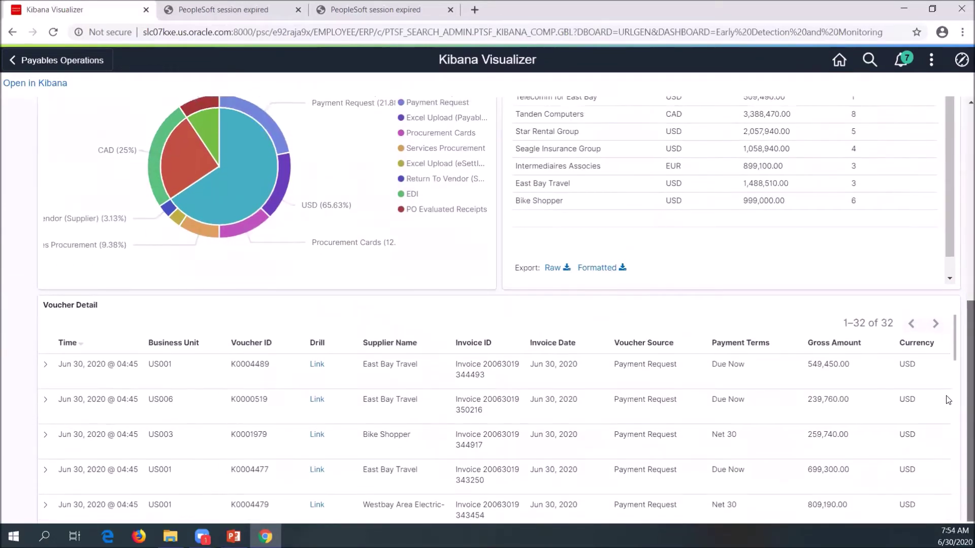
pyautogui.scroll(5, 951, 314)
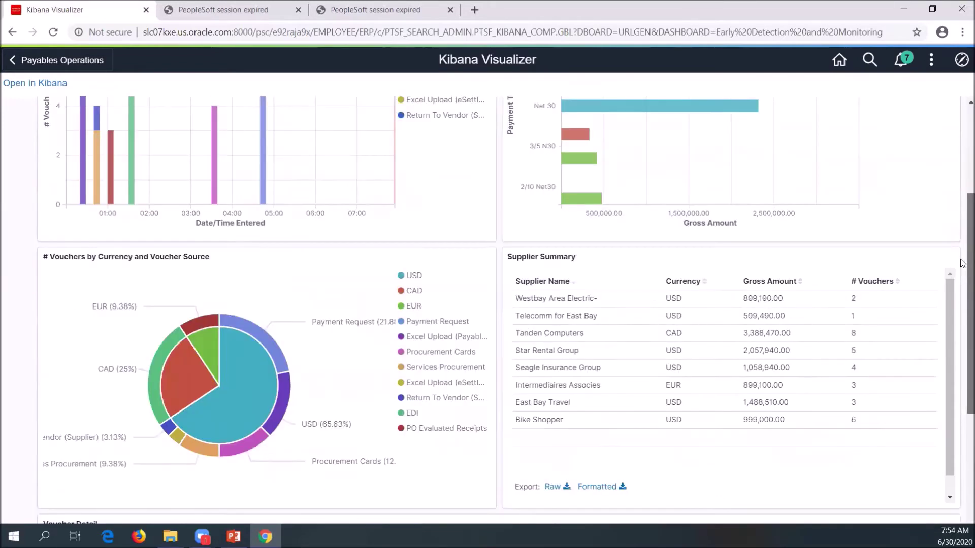
pyautogui.scroll(1, 961, 207)
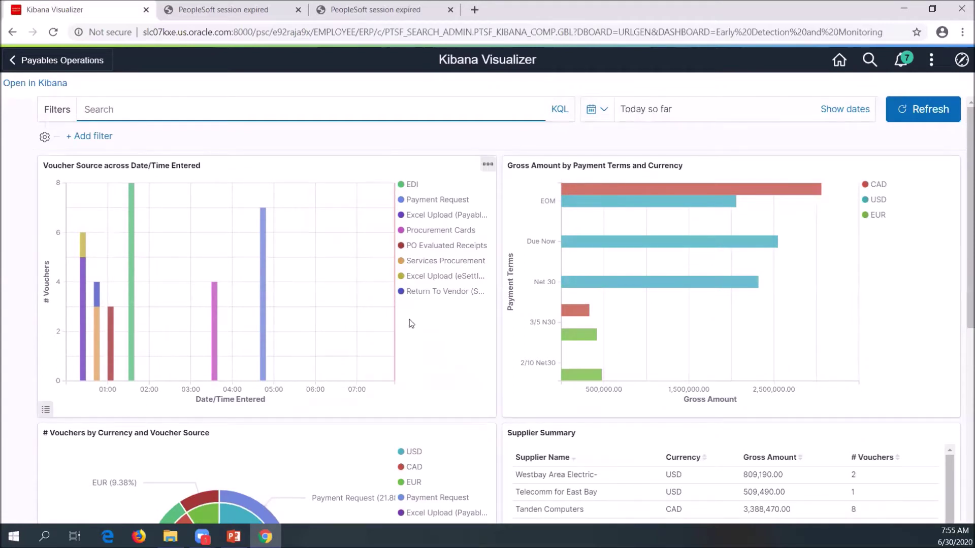
# Inspect individual bars in the Voucher Source across Date/Time Entered chart
pyautogui.moveTo(229, 344)
pyautogui.moveTo(110, 350)
pyautogui.moveTo(264, 350)
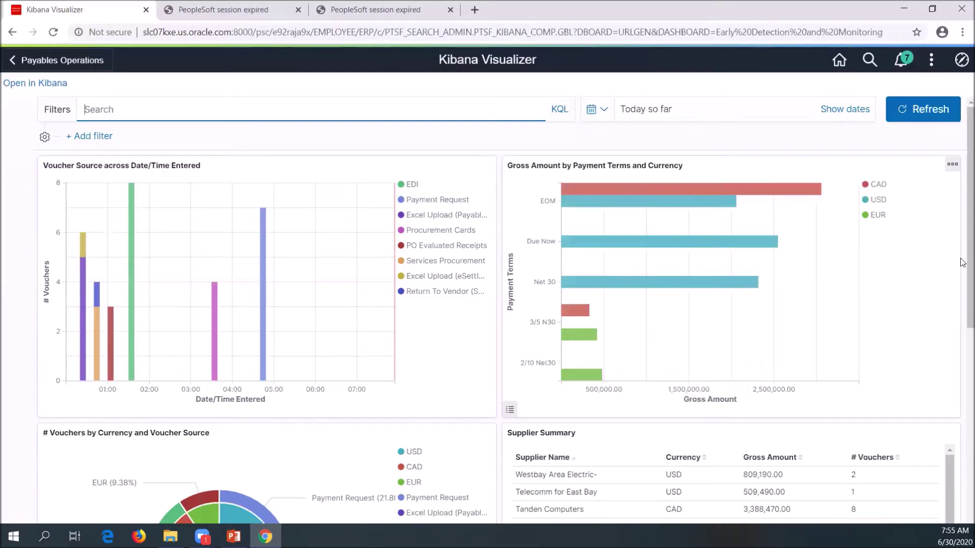
# Filter the dashboard to USD from the vouchers by currency pie chart, and remove the Currency: USD filter again
pyautogui.scroll(-1, 962, 302)
pyautogui.scroll(-3, 961, 321)
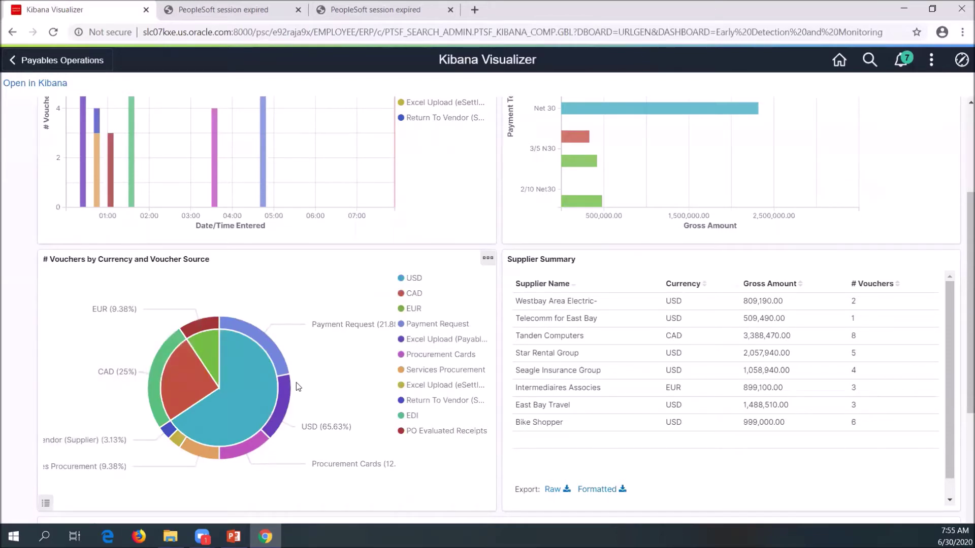
pyautogui.moveTo(268, 385)
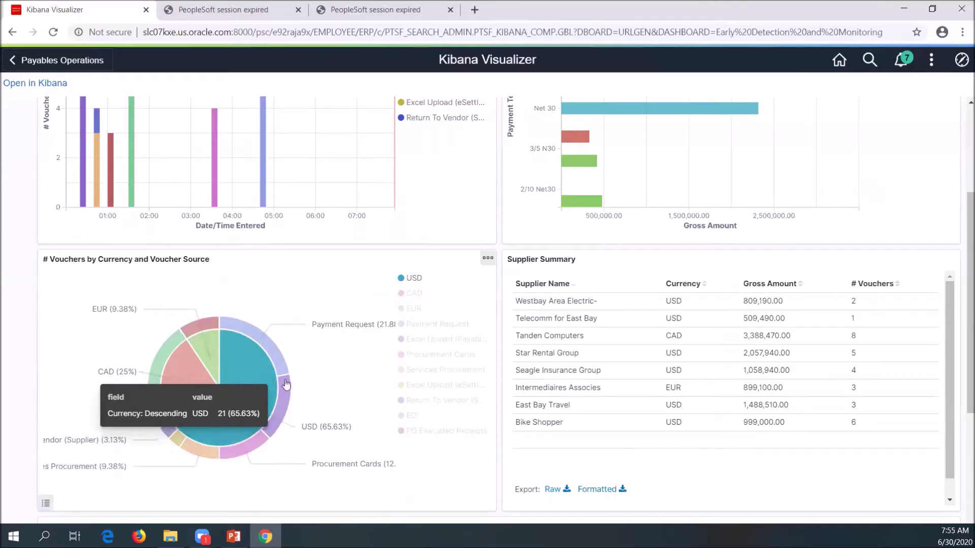
pyautogui.click(255, 380)
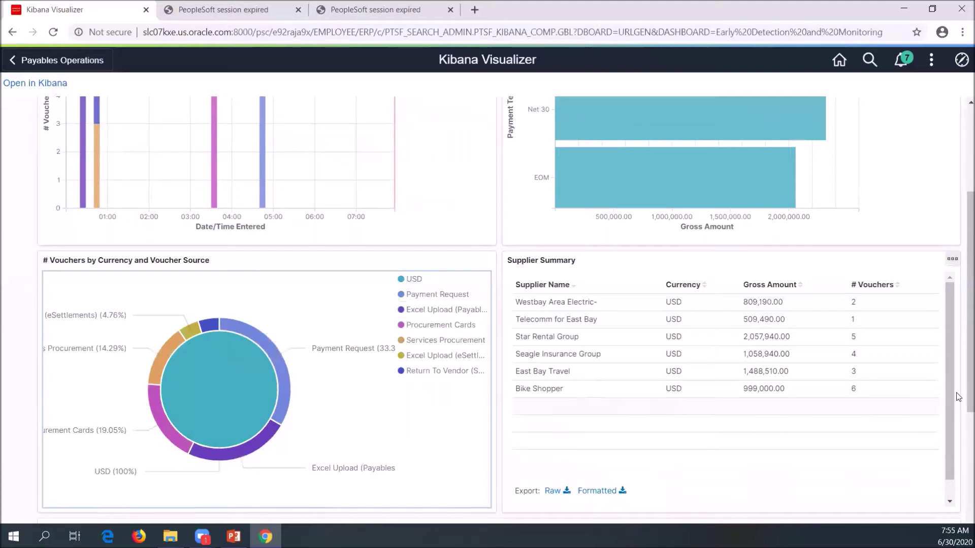
pyautogui.moveTo(962, 390); pyautogui.dragTo(962, 310)
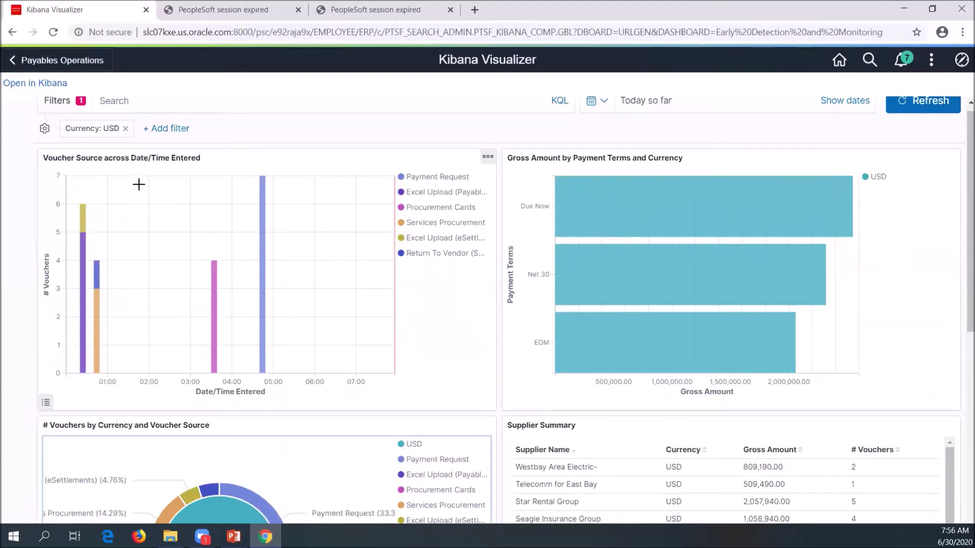
pyautogui.click(125, 129)
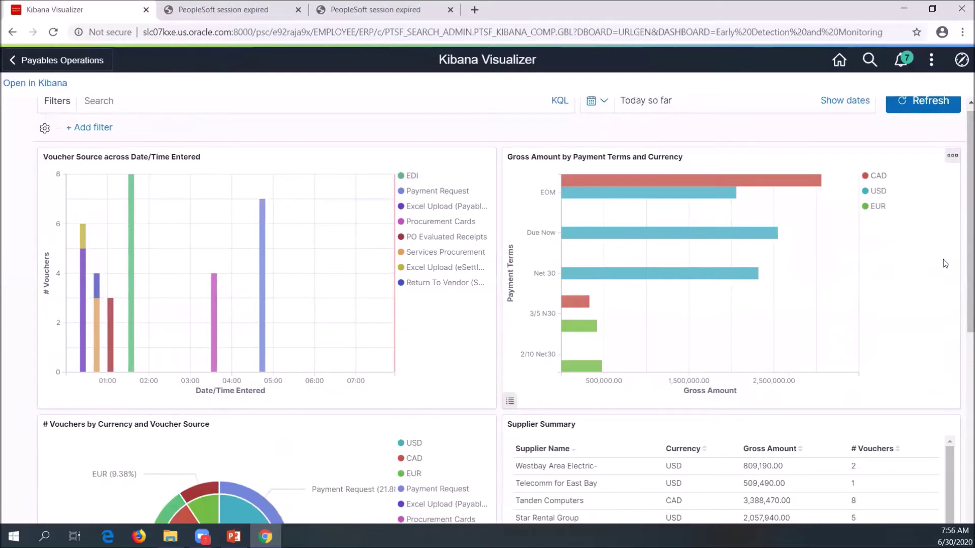
# Examine the Voucher Detail table with its drill links below the charts
pyautogui.scroll(-6, 961, 258)
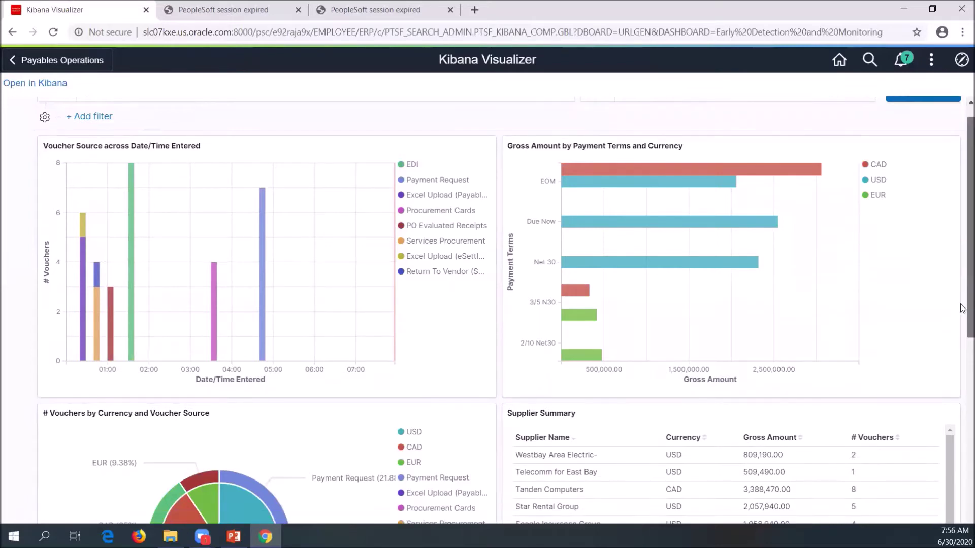
pyautogui.scroll(-2, 929, 451)
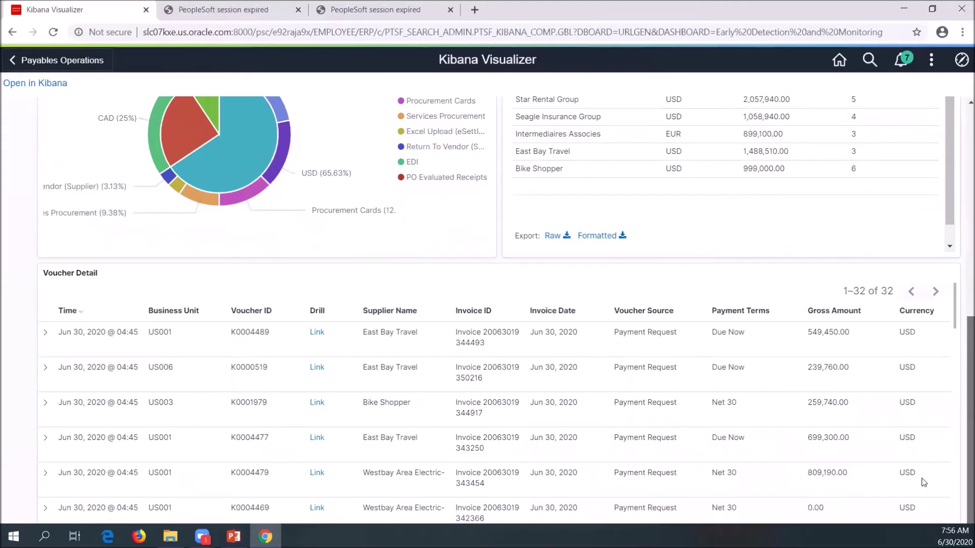
pyautogui.scroll(1, 922, 451)
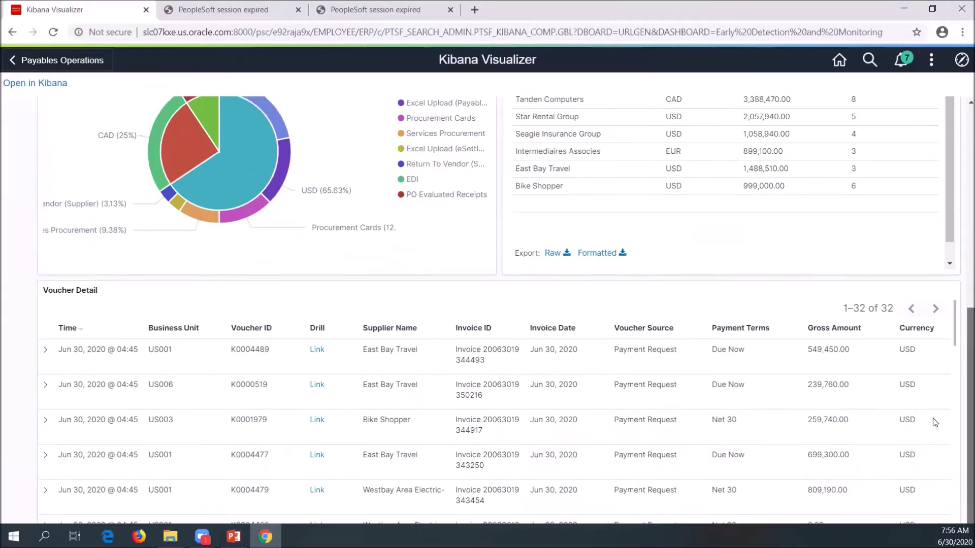
pyautogui.scroll(2, 927, 440)
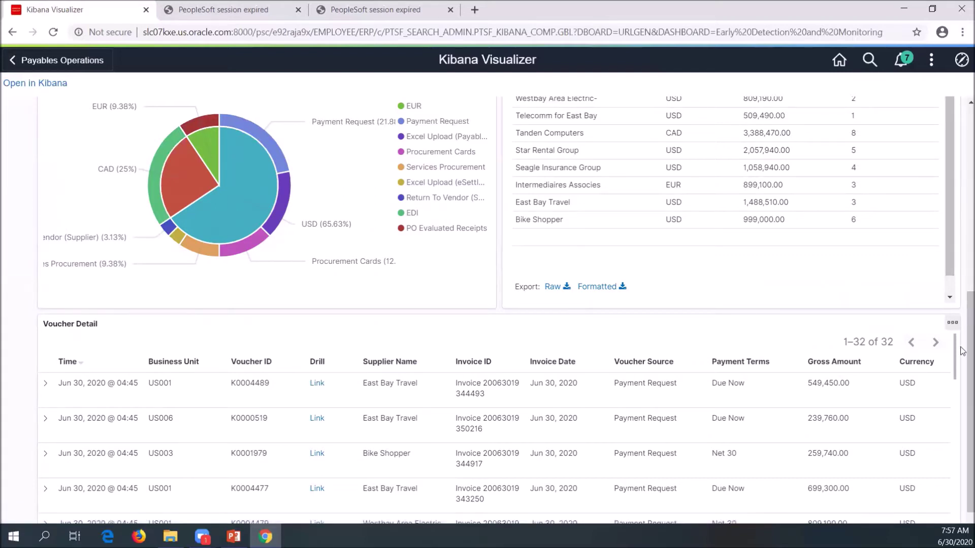
# Set the dashboard's time range to This week, refresh it, and review the updated charts and voucher table
pyautogui.moveTo(962, 351); pyautogui.dragTo(962, 155)
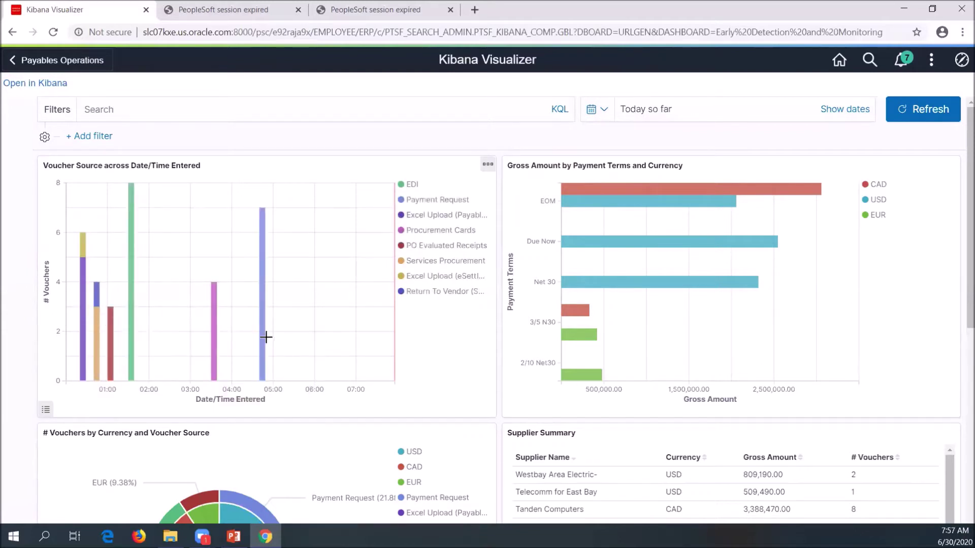
pyautogui.click(604, 111)
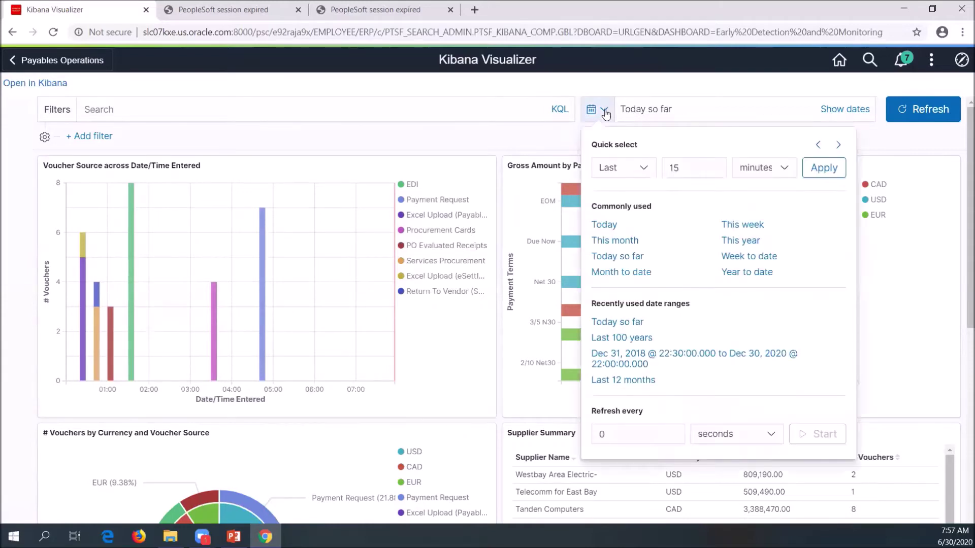
pyautogui.click(741, 225)
pyautogui.moveTo(581, 245)
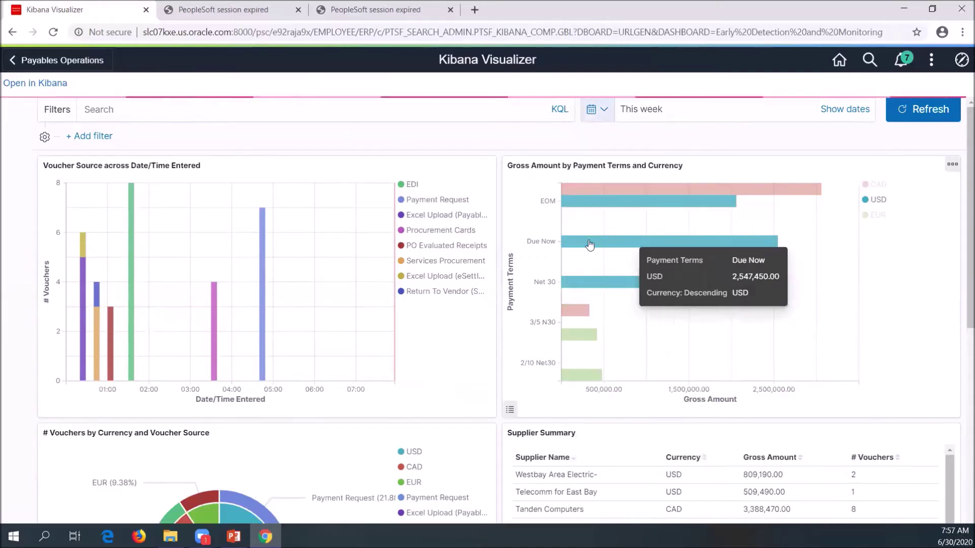
pyautogui.click(923, 110)
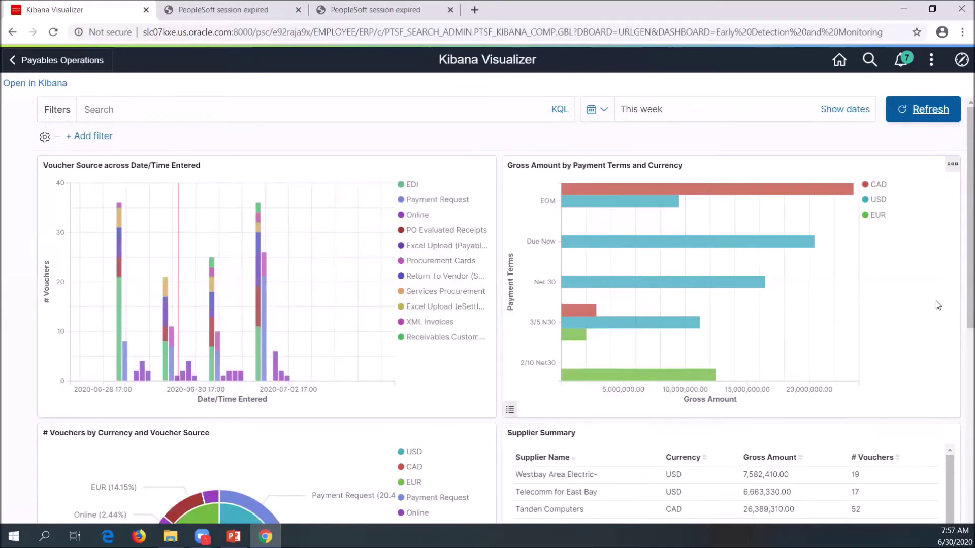
pyautogui.scroll(-5, 949, 403)
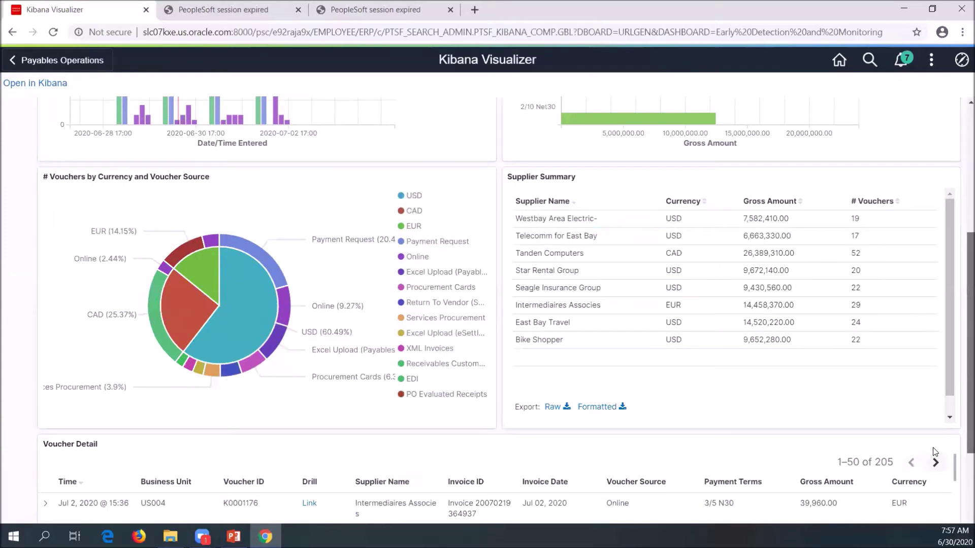
pyautogui.scroll(-1, 933, 447)
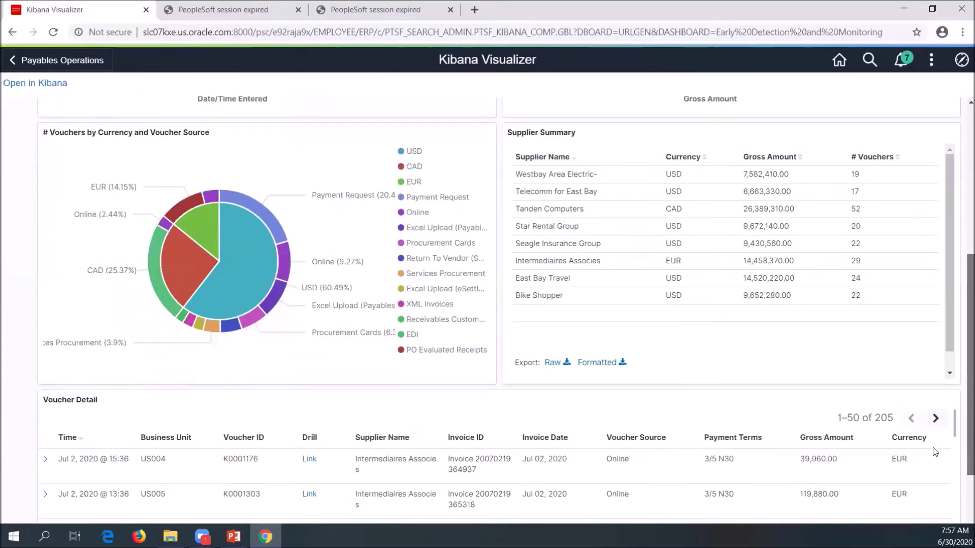
pyautogui.scroll(-1, 933, 447)
pyautogui.scroll(1, 940, 431)
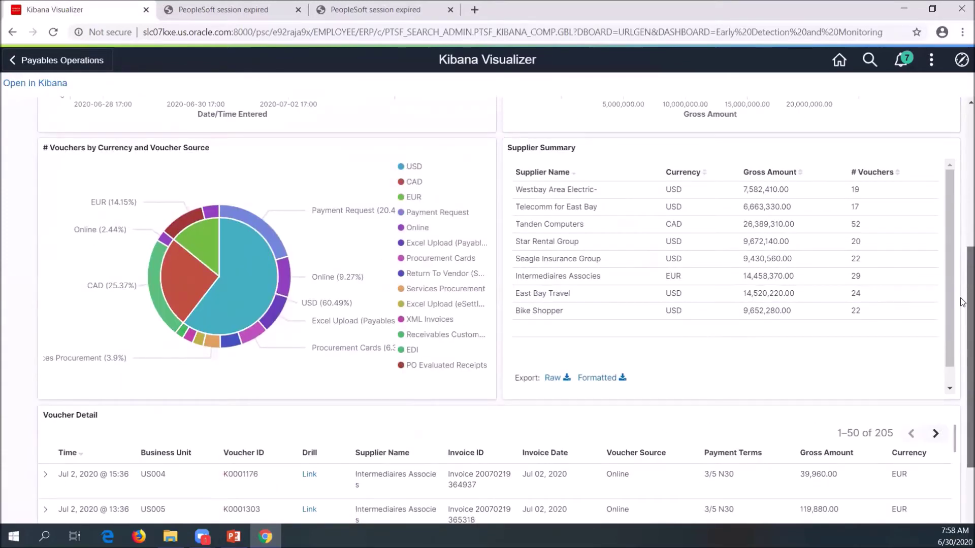
# Set the dashboard's time range to Today so far and refresh the data
pyautogui.scroll(6, 961, 302)
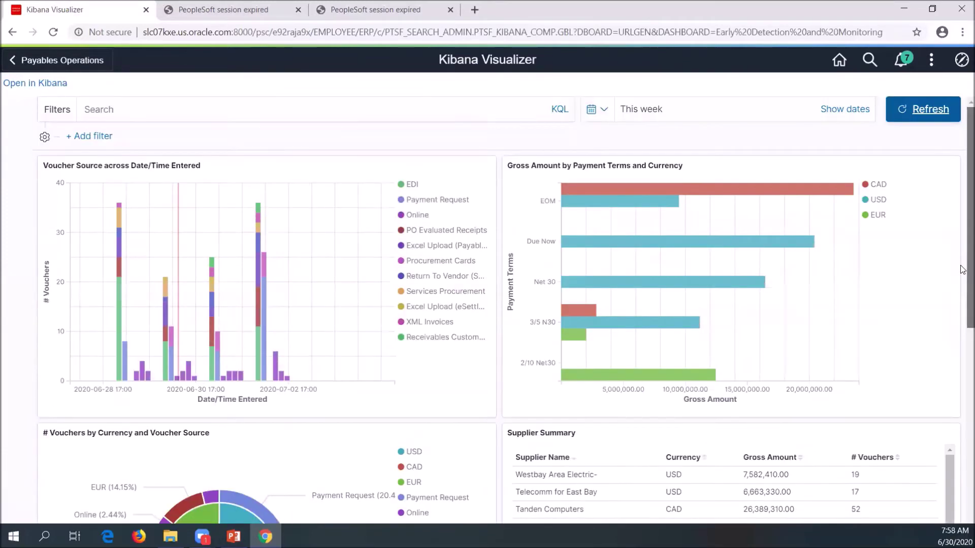
pyautogui.click(604, 112)
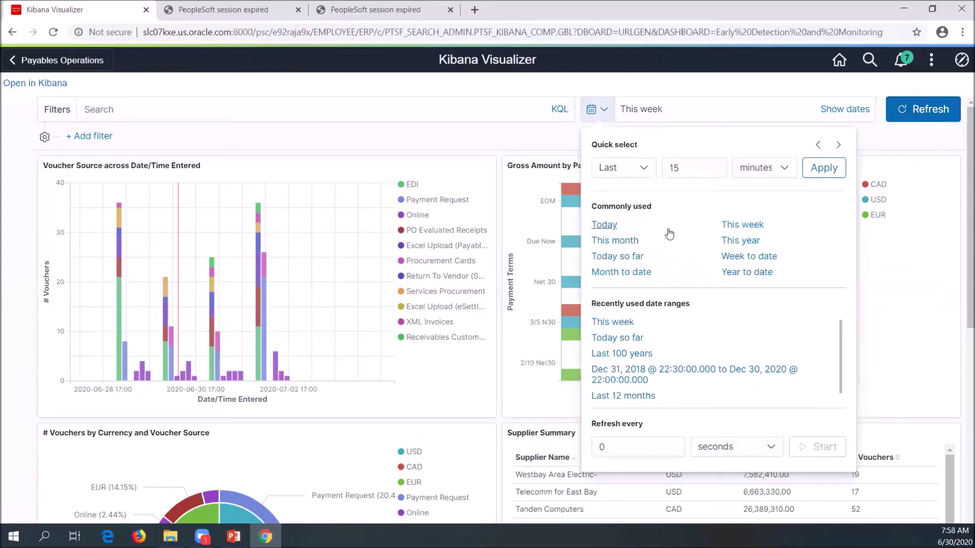
pyautogui.click(619, 257)
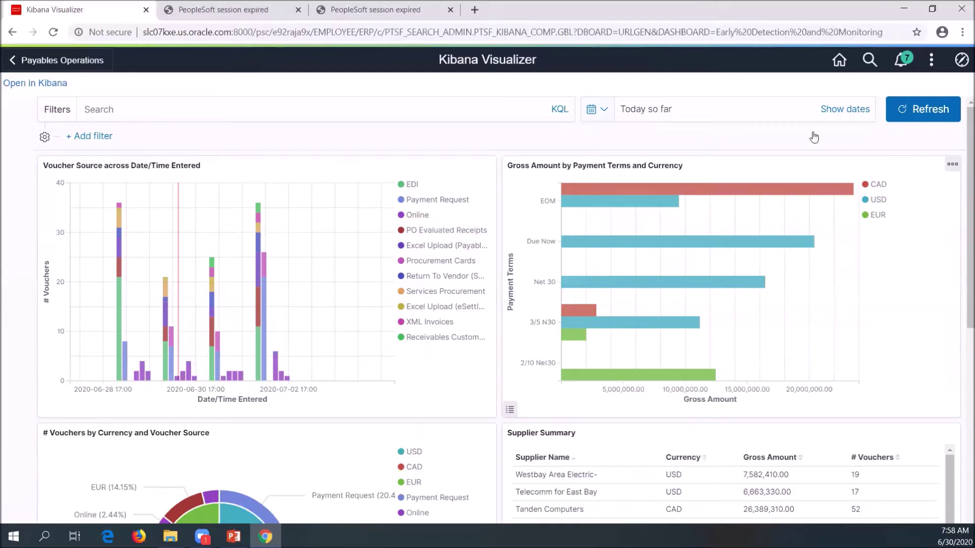
pyautogui.click(903, 116)
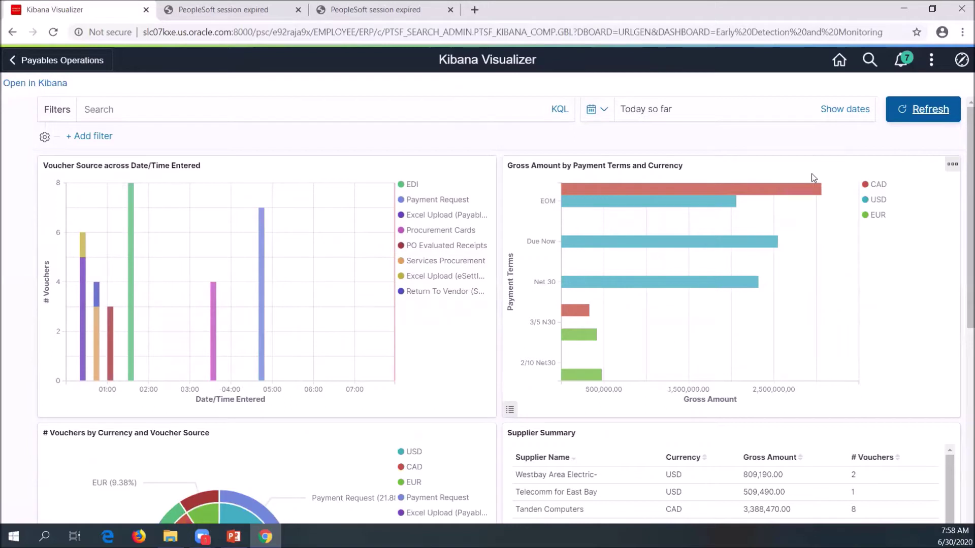
# View the Gross Amount by Payment Terms and Currency chart full screen, and minimize it back into the dashboard
pyautogui.moveTo(645, 201)
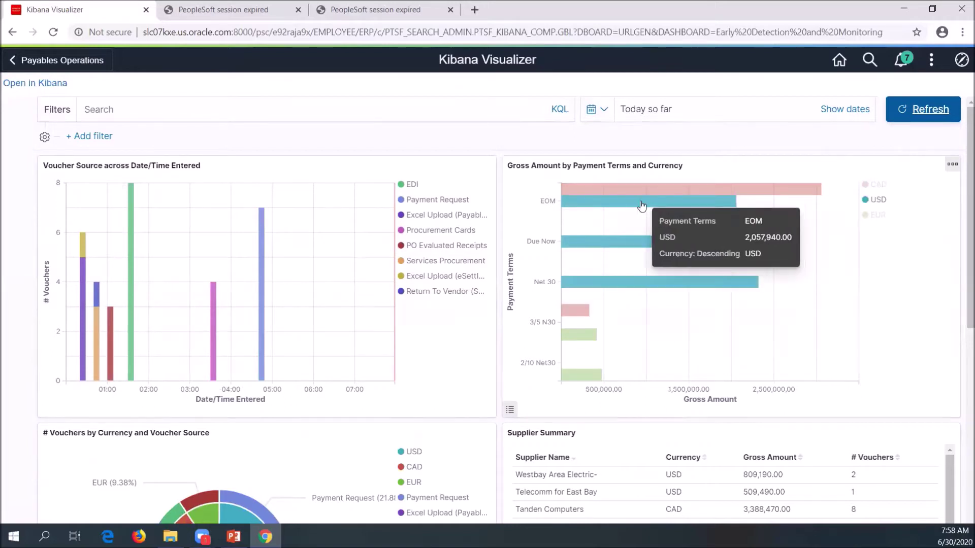
pyautogui.click(952, 168)
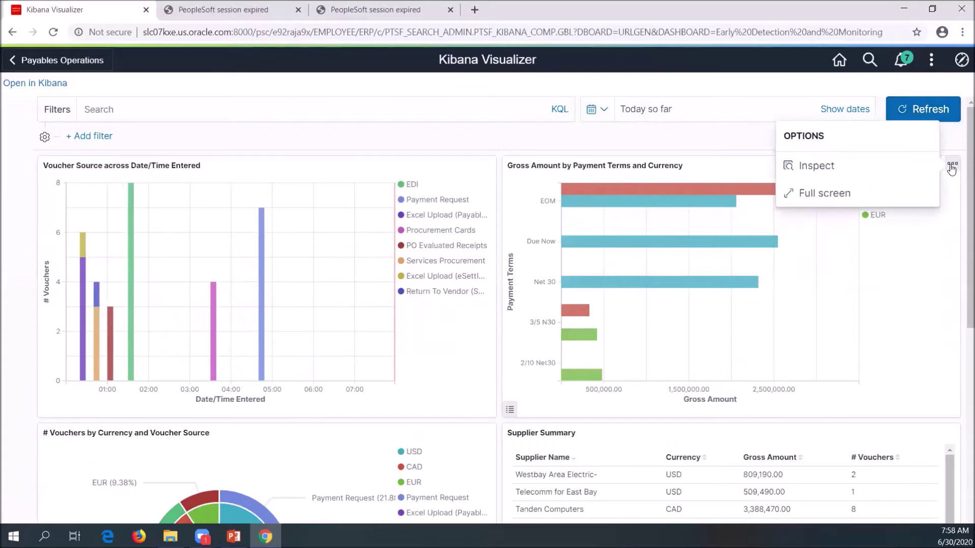
pyautogui.click(826, 194)
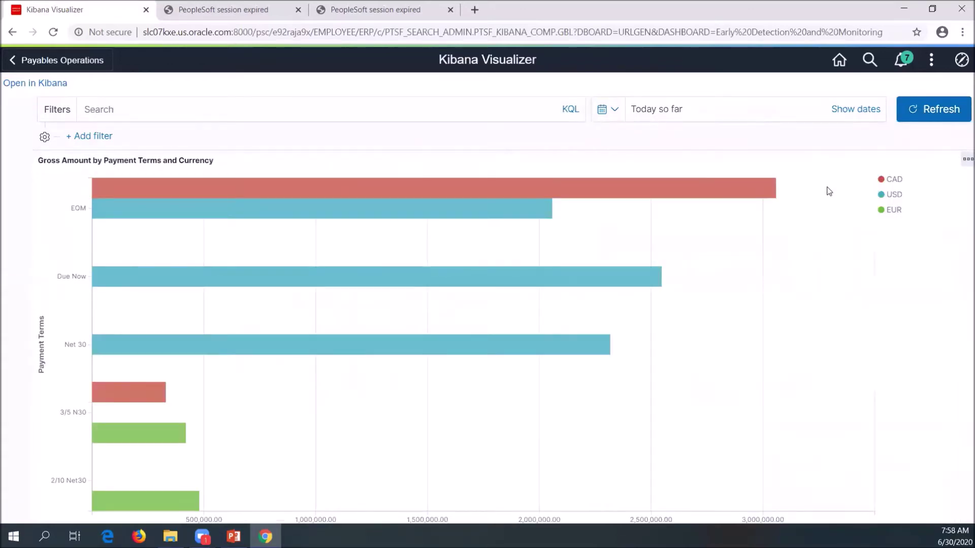
pyautogui.click(965, 163)
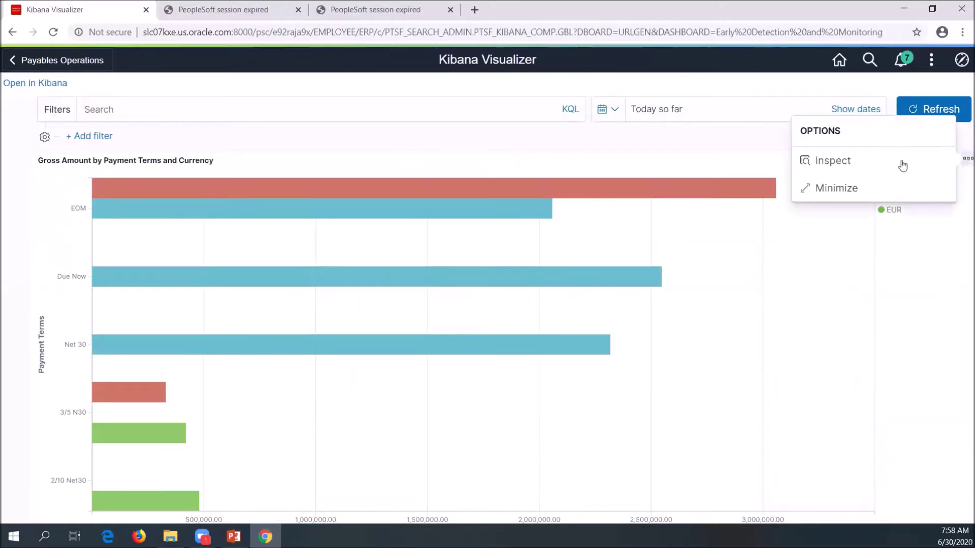
pyautogui.click(833, 189)
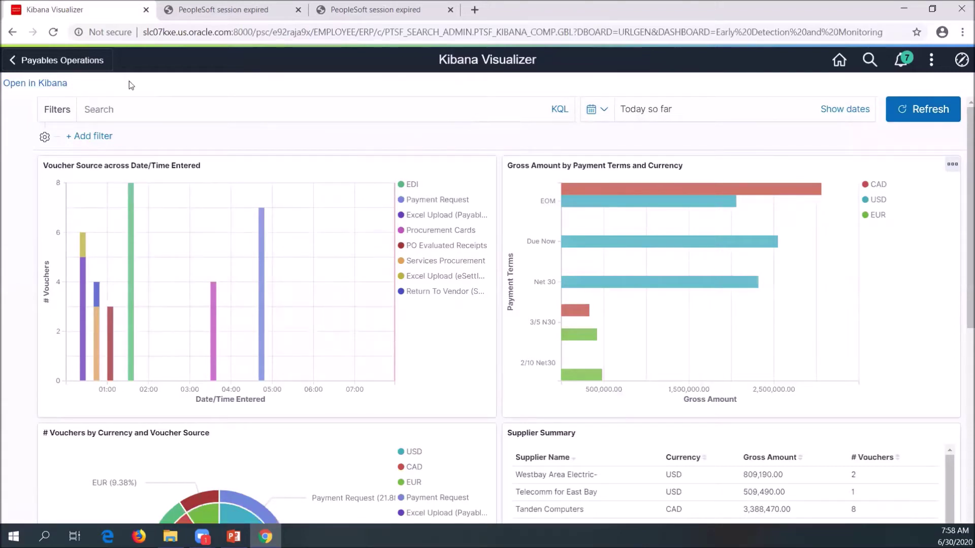
# Open the dashboard in Kibana and go to the Visualize list of saved visualizations
pyautogui.click(52, 84)
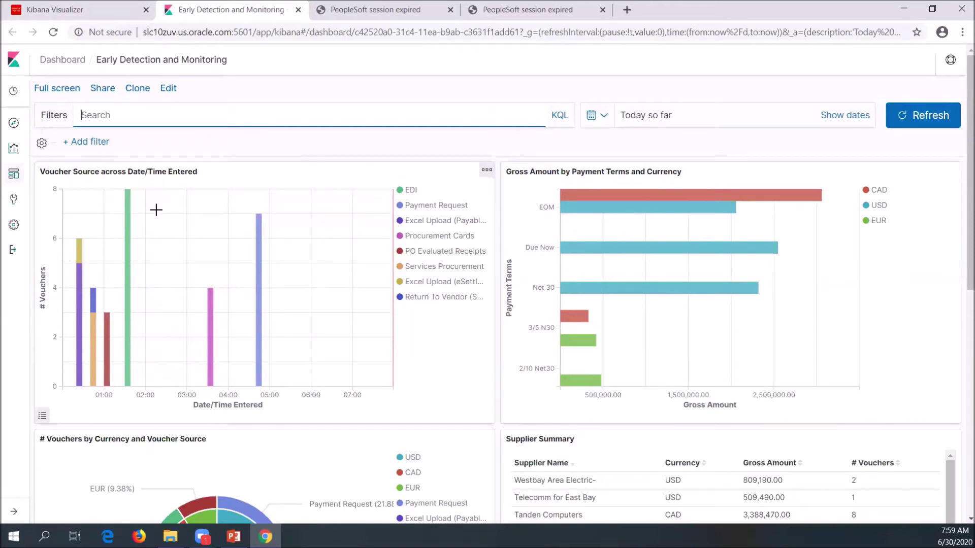
pyautogui.click(14, 151)
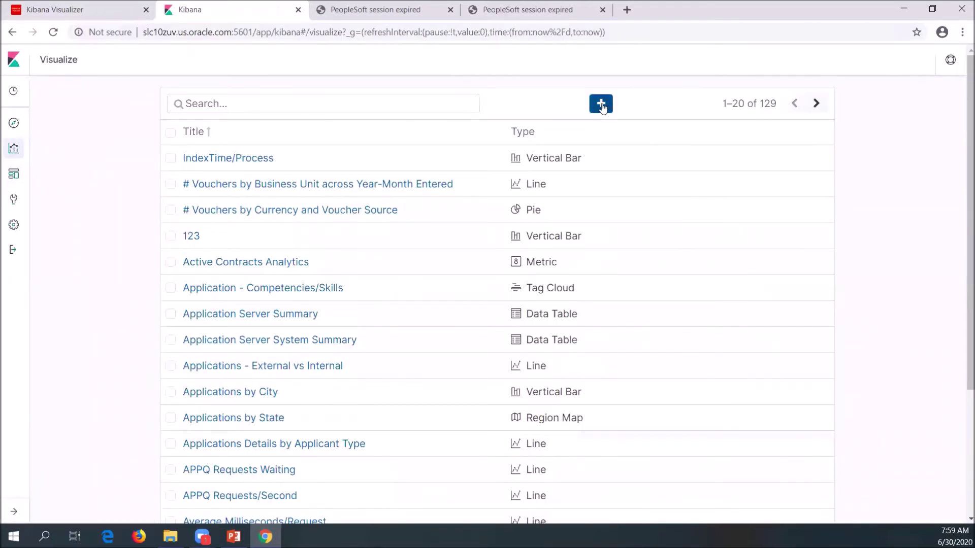
# Create a new Pie visualization based on the ep_ap_vouchers* index pattern
pyautogui.click(601, 105)
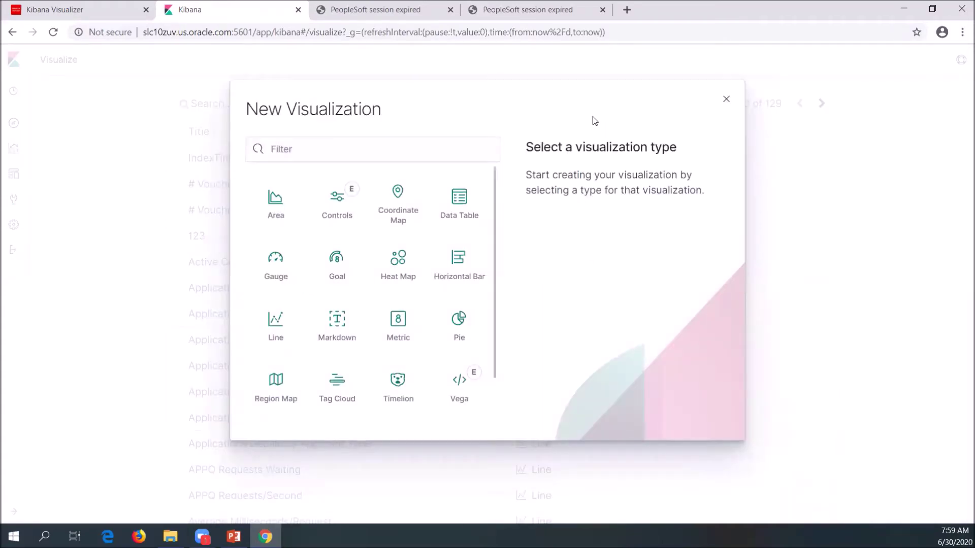
pyautogui.click(460, 320)
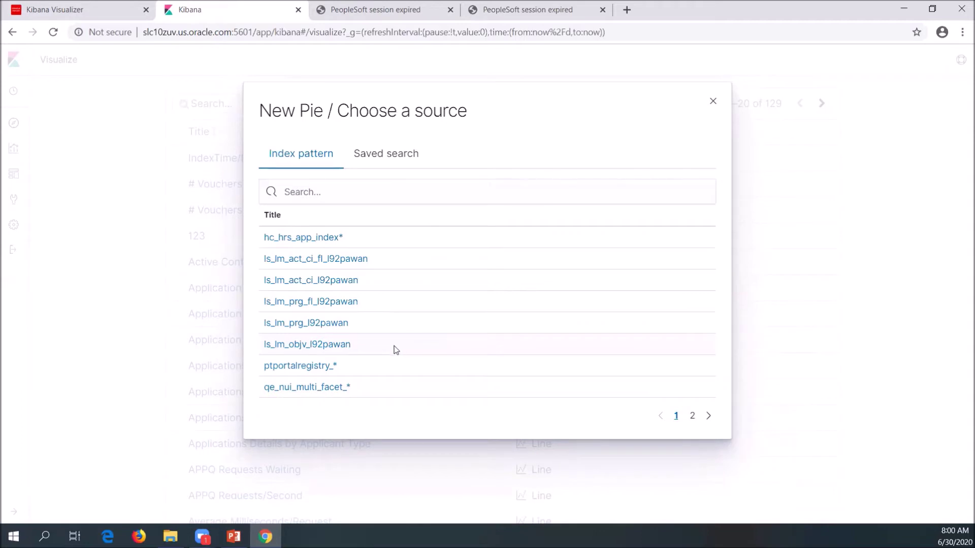
pyautogui.click(691, 416)
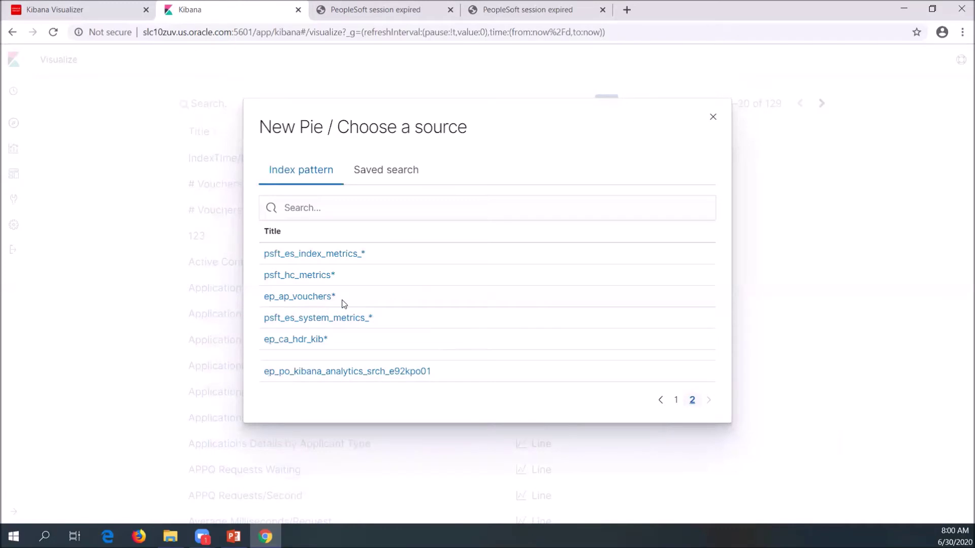
pyautogui.click(319, 300)
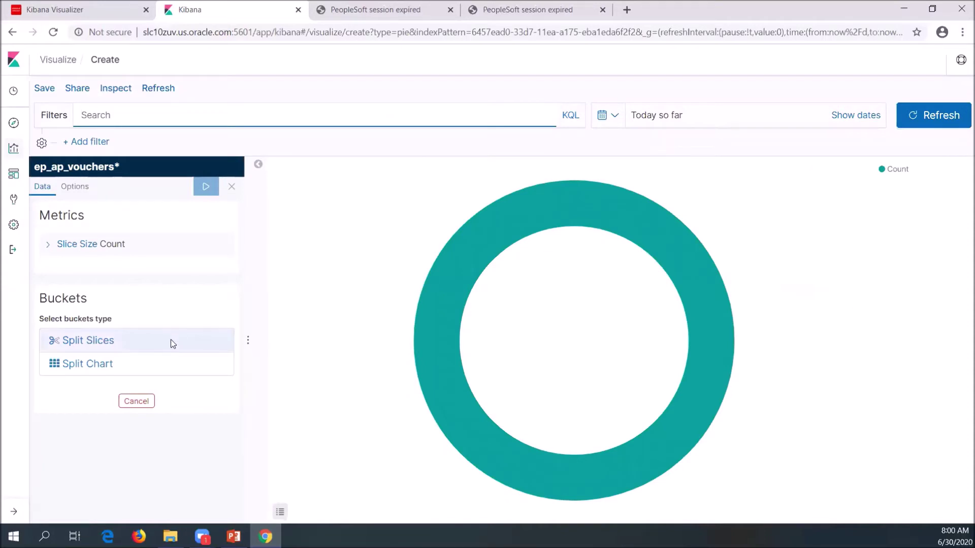
# Add a Split Slices bucket to the pie chart using the Terms aggregation
pyautogui.click(140, 343)
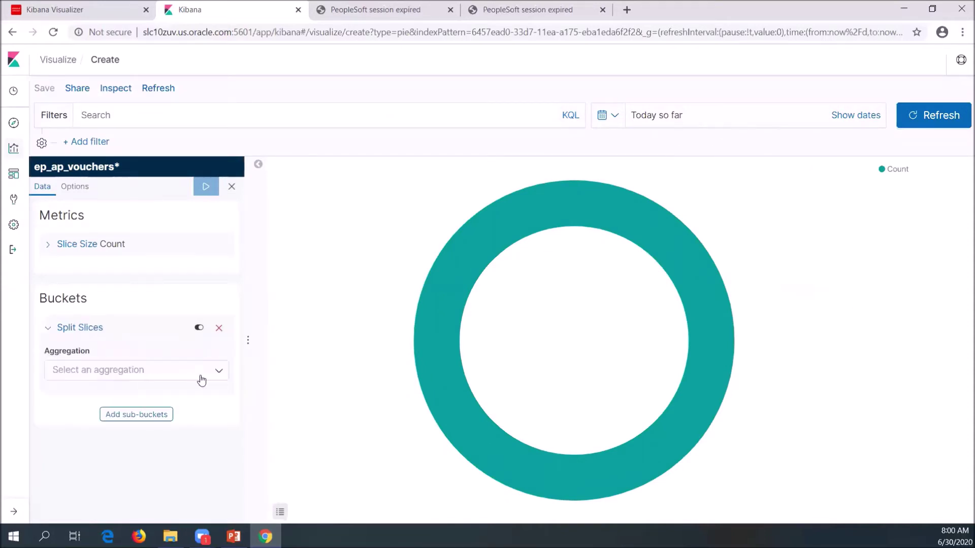
pyautogui.click(219, 375)
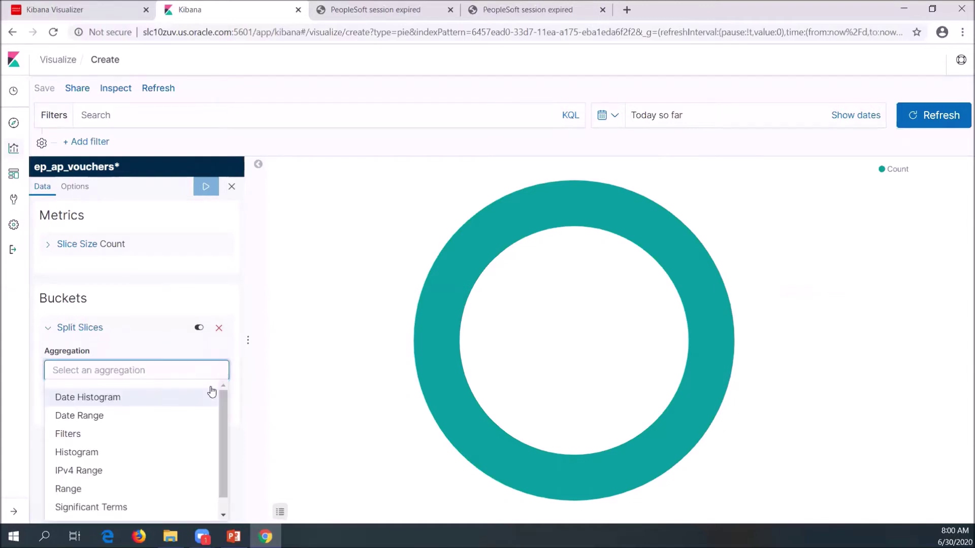
pyautogui.scroll(-1, 147, 482)
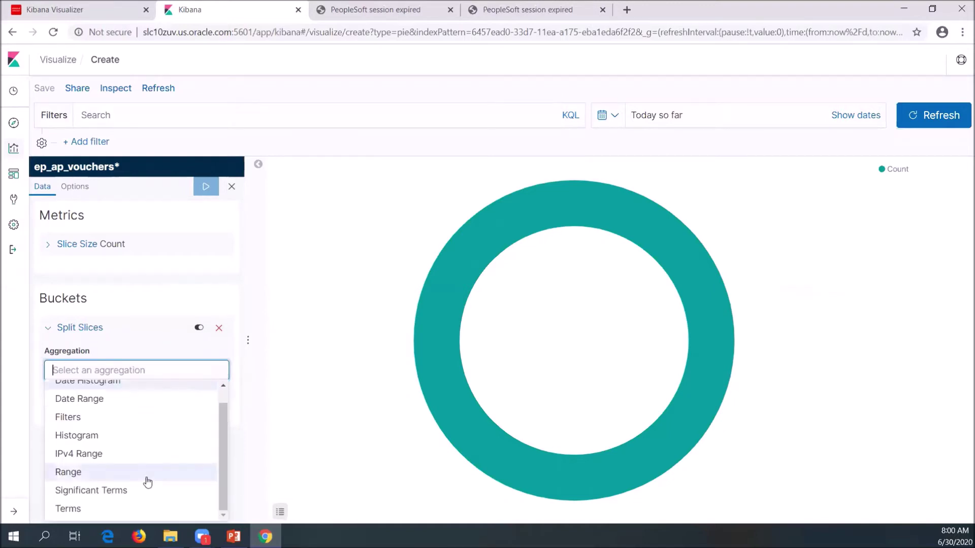
pyautogui.click(102, 506)
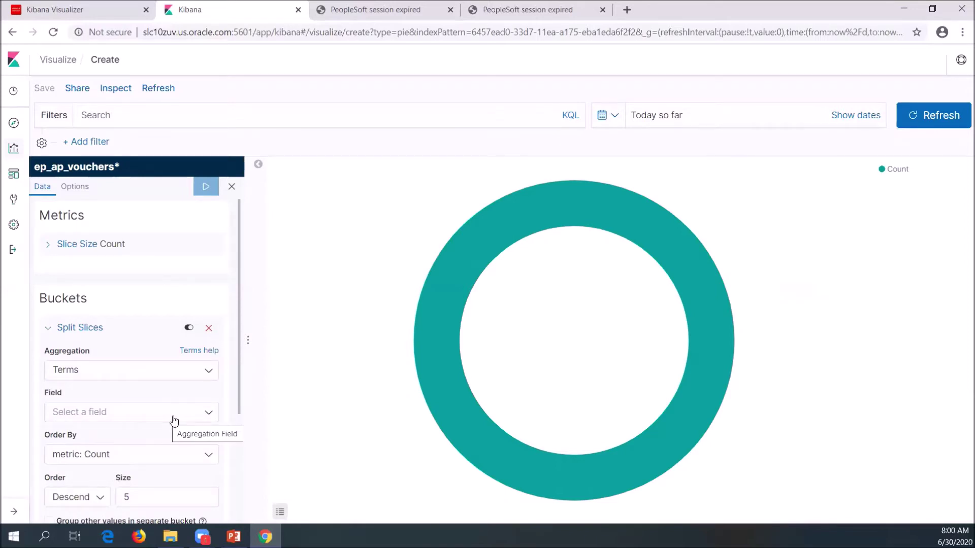
# Set the slice bucket's field to Payment Terms and apply the changes to the pie chart
pyautogui.click(210, 413)
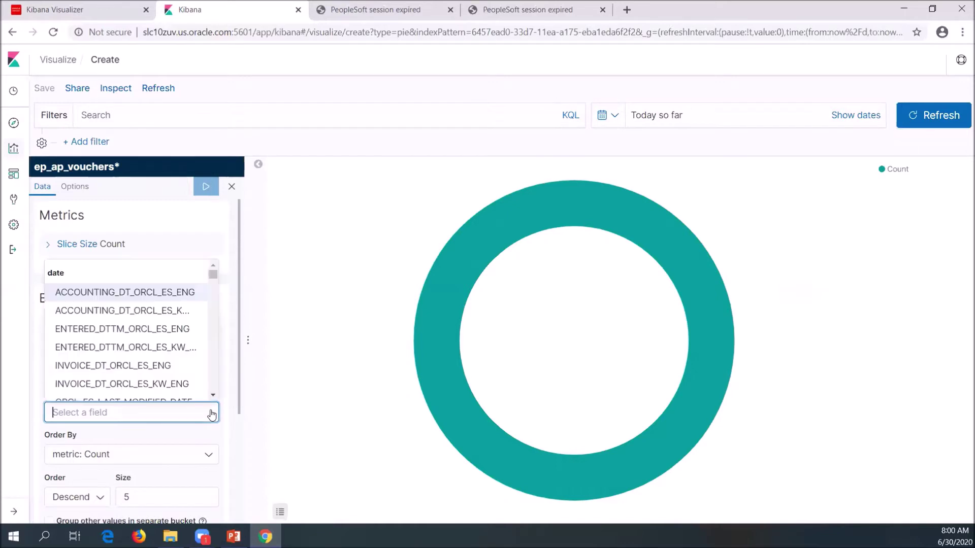
pyautogui.write('p')
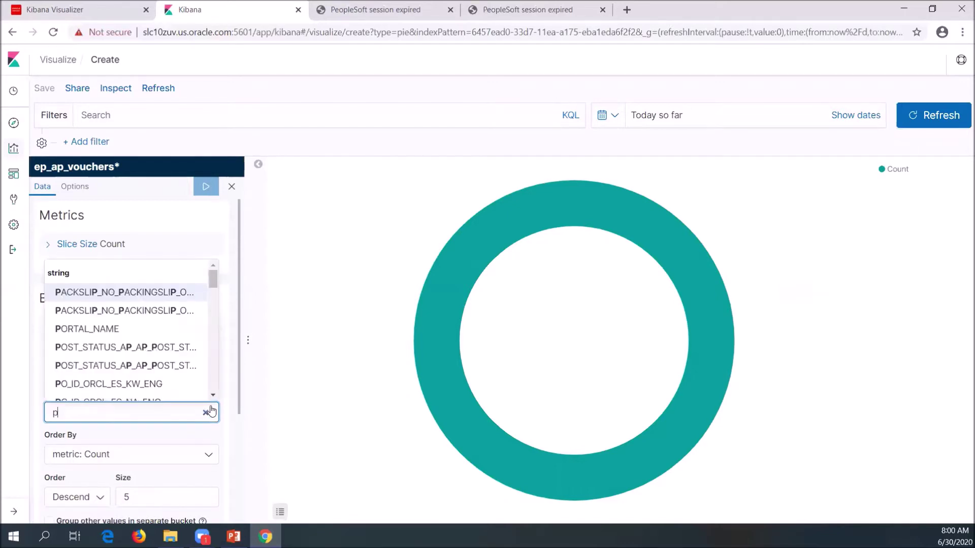
pyautogui.write('y')
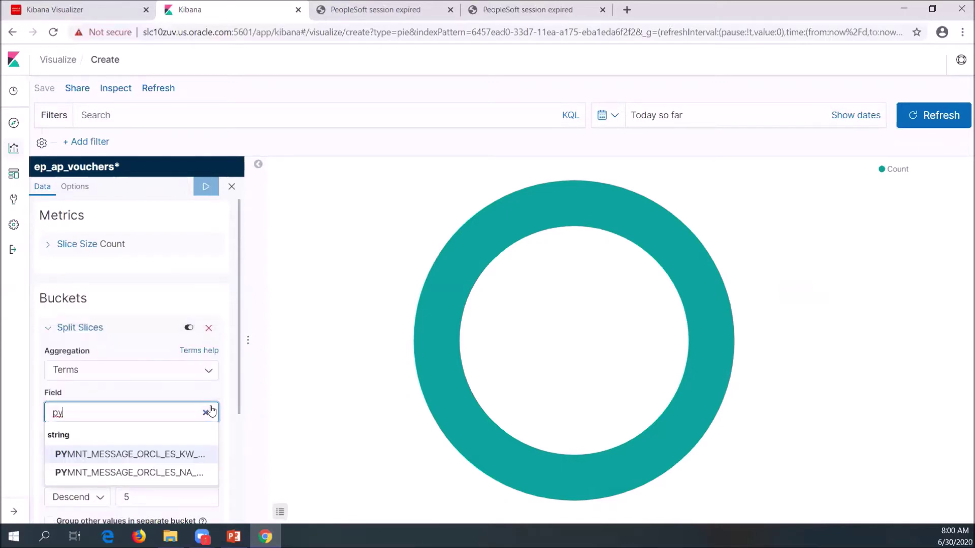
pyautogui.press('BackSpace')
pyautogui.write('a')
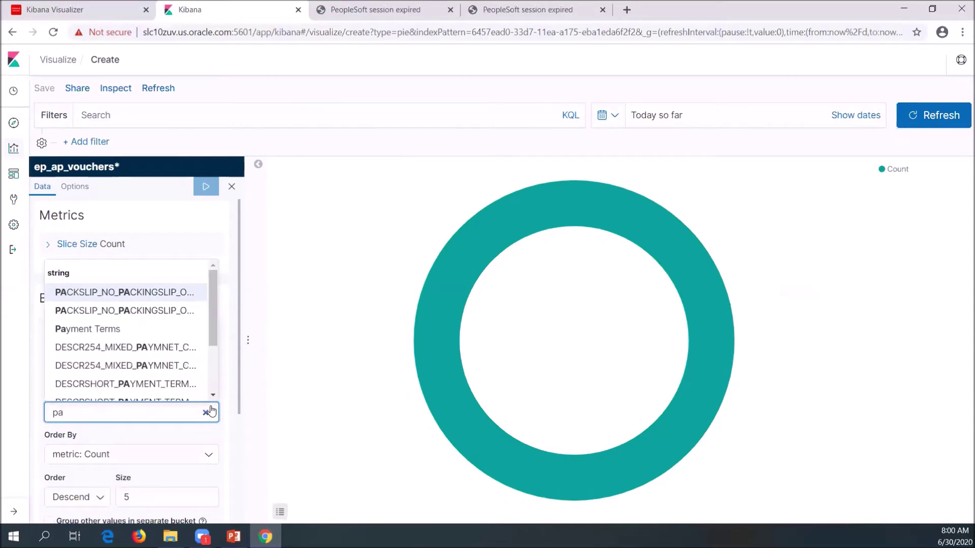
pyautogui.write('y')
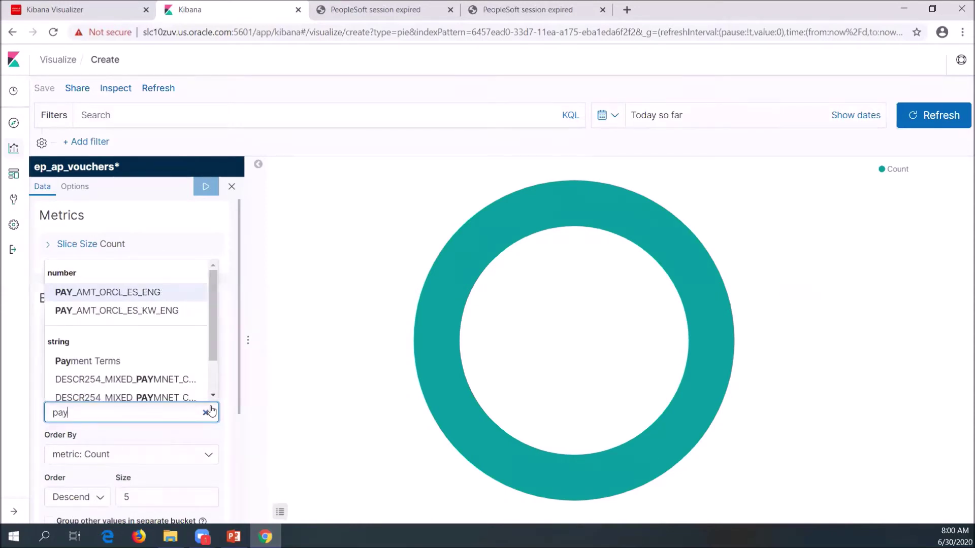
pyautogui.write('m')
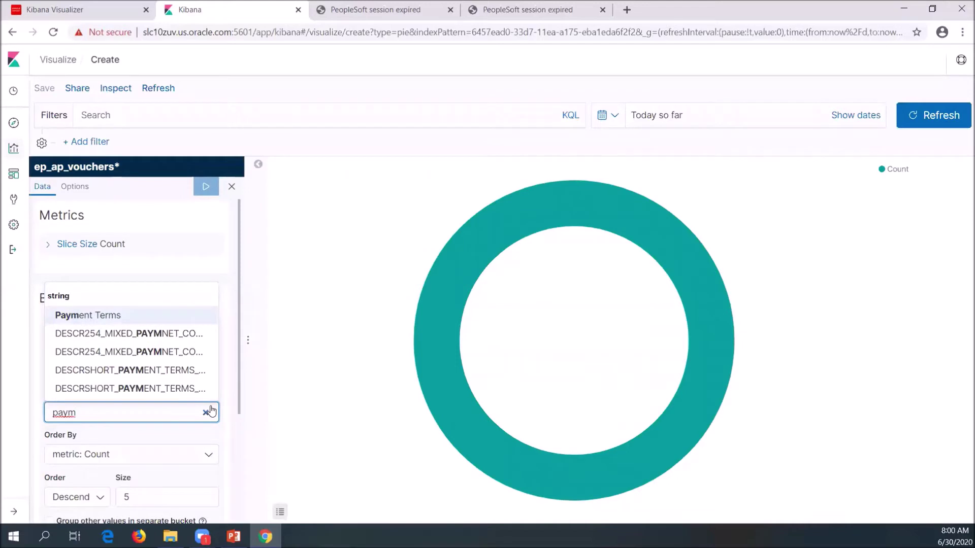
pyautogui.write('ent')
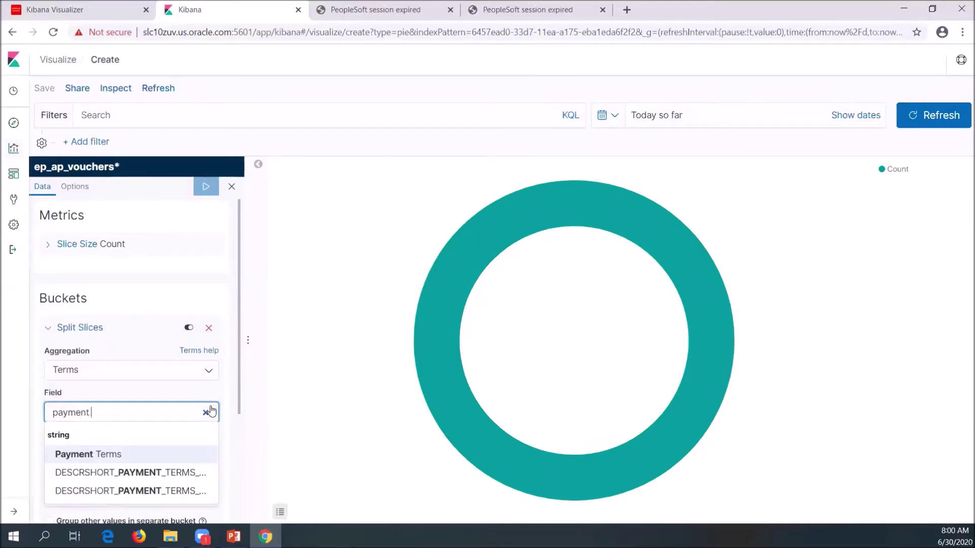
pyautogui.write(' ter')
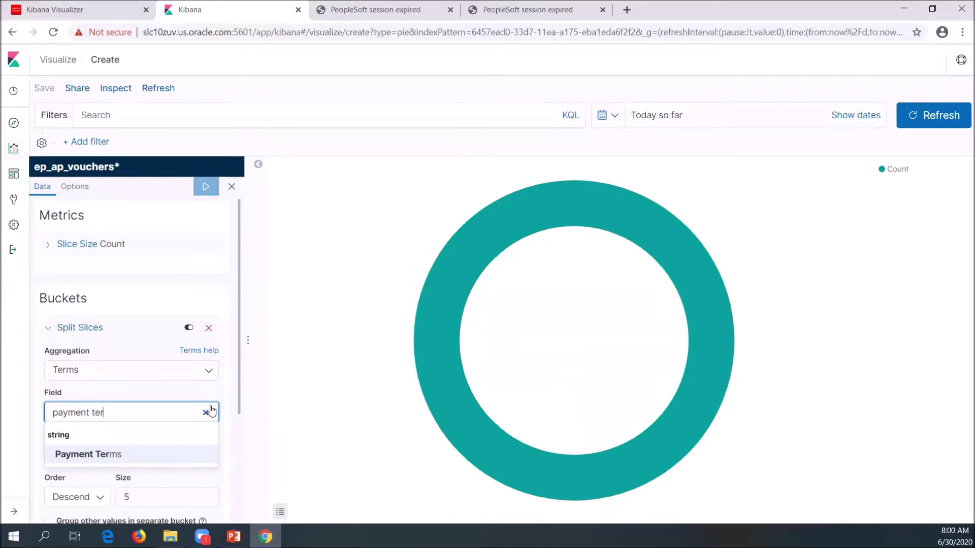
pyautogui.click(107, 459)
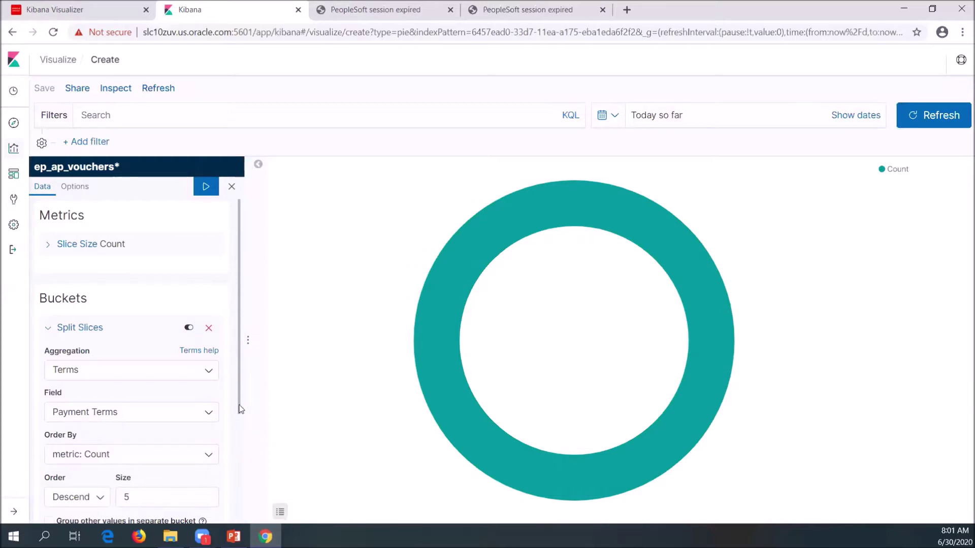
pyautogui.scroll(-1, 239, 407)
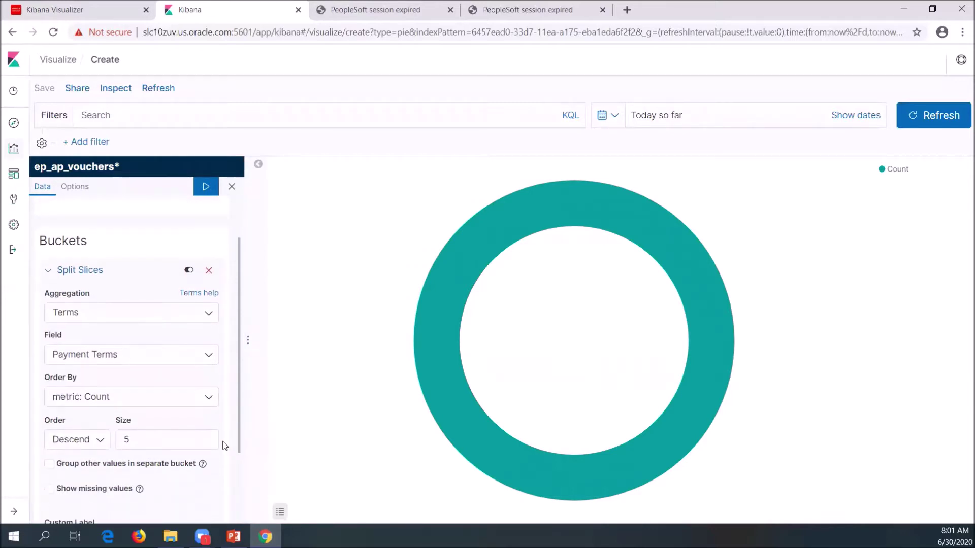
pyautogui.scroll(1, 230, 438)
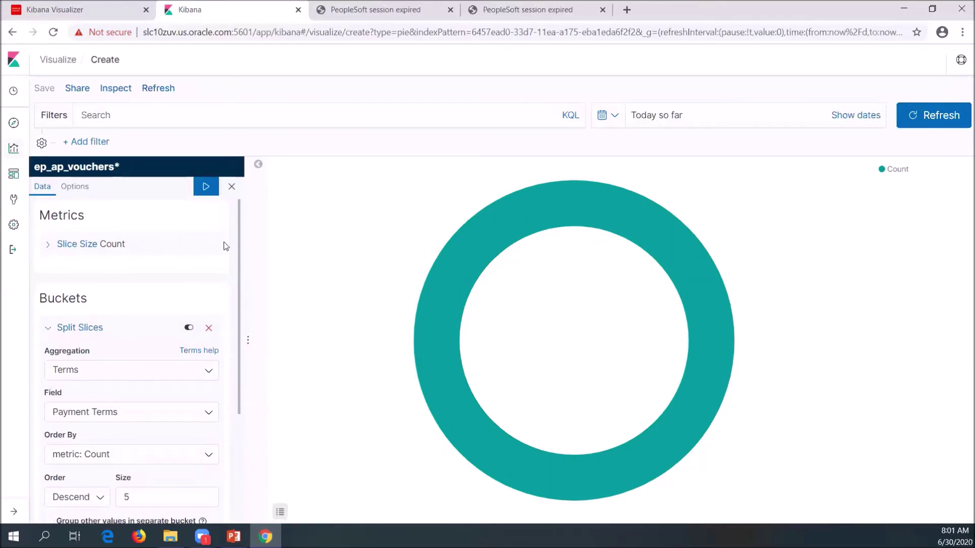
pyautogui.click(206, 186)
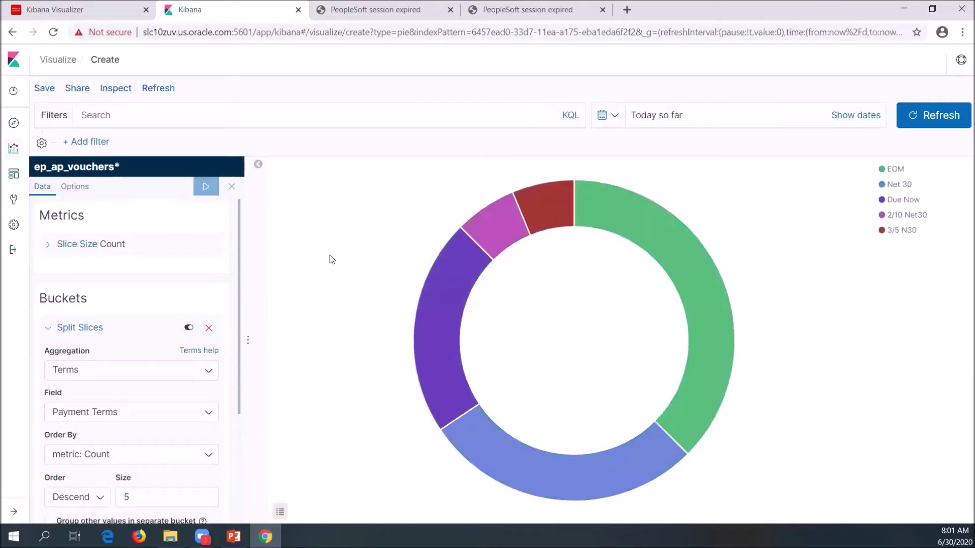
# Turn on Show Labels in the pie chart's label settings and apply the change
pyautogui.moveTo(445, 303)
pyautogui.click(80, 188)
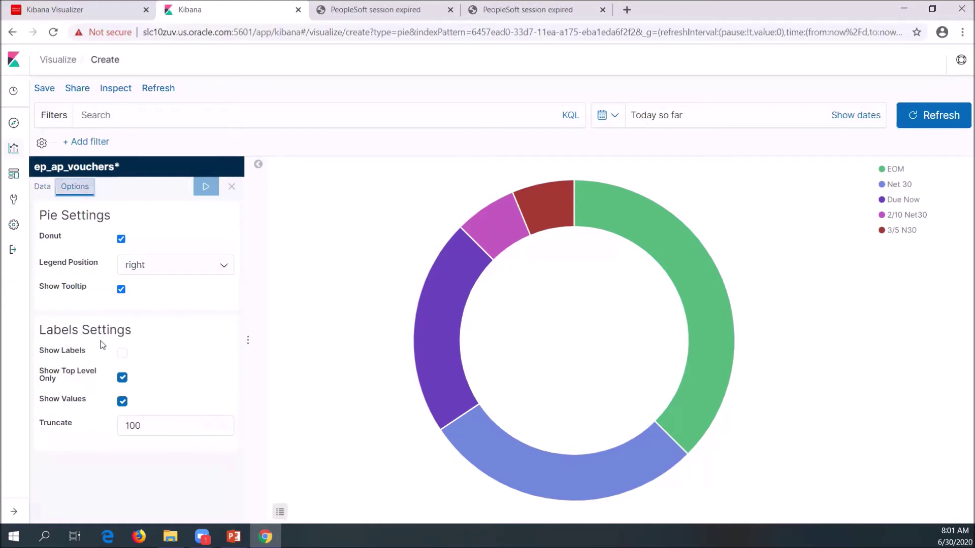
pyautogui.click(121, 353)
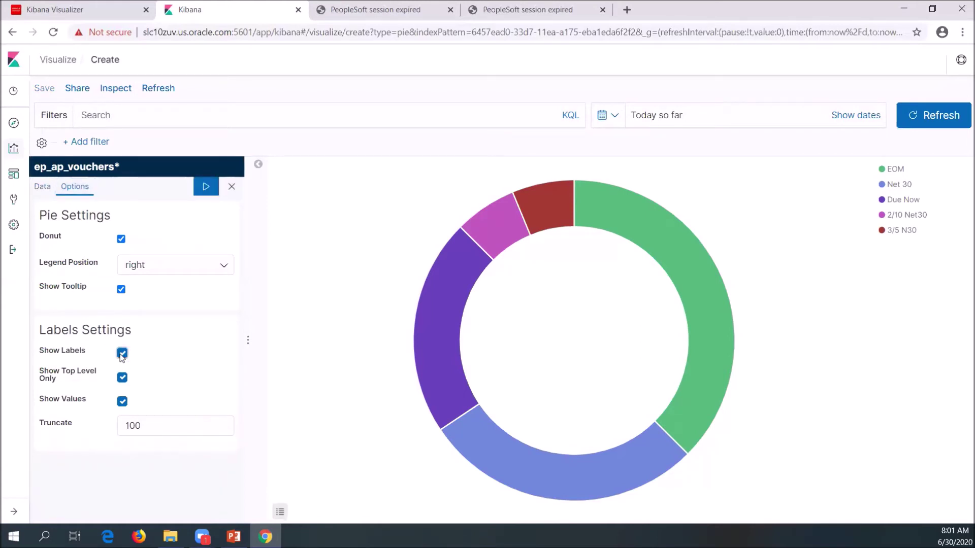
pyautogui.click(205, 187)
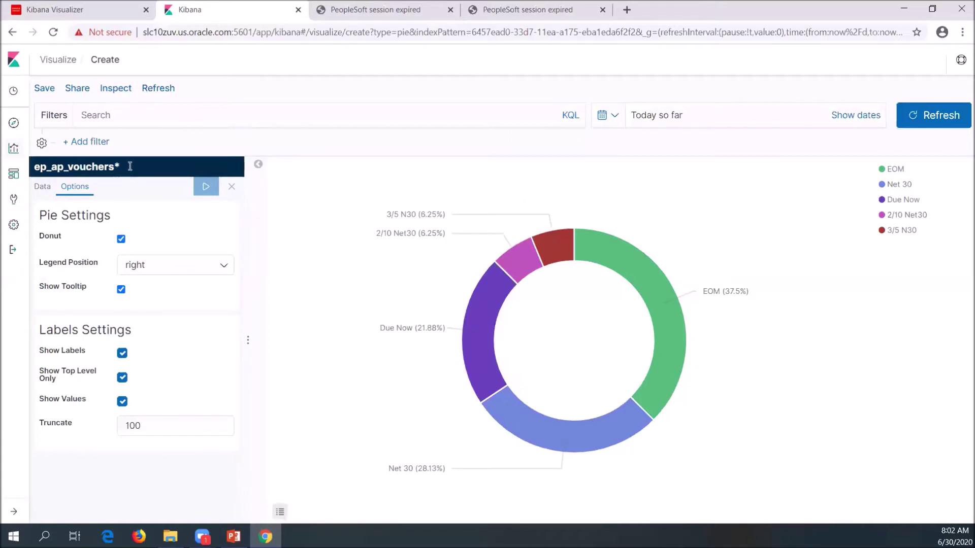
# Switch to the first expired PeopleSoft session and sign in again by entering the account password
pyautogui.click(379, 15)
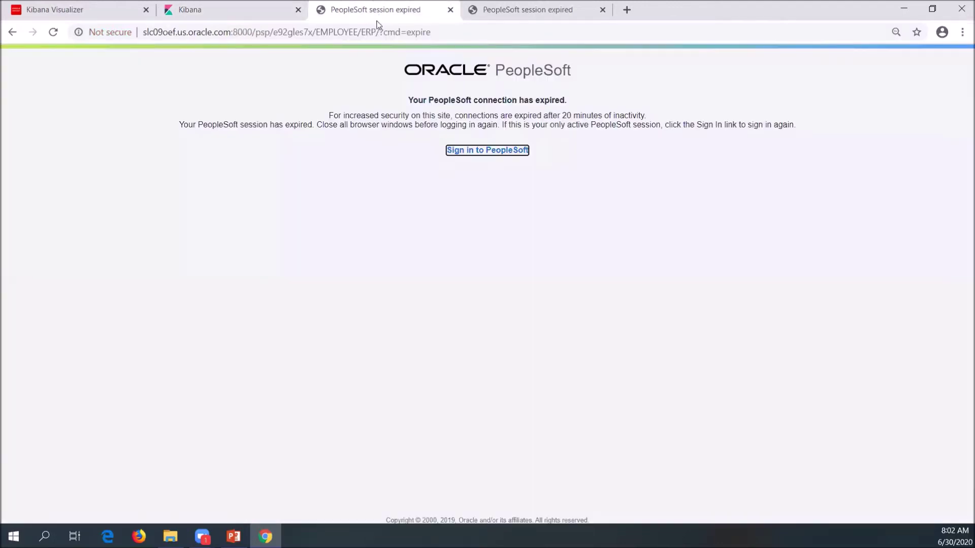
pyautogui.click(479, 154)
pyautogui.click(340, 266)
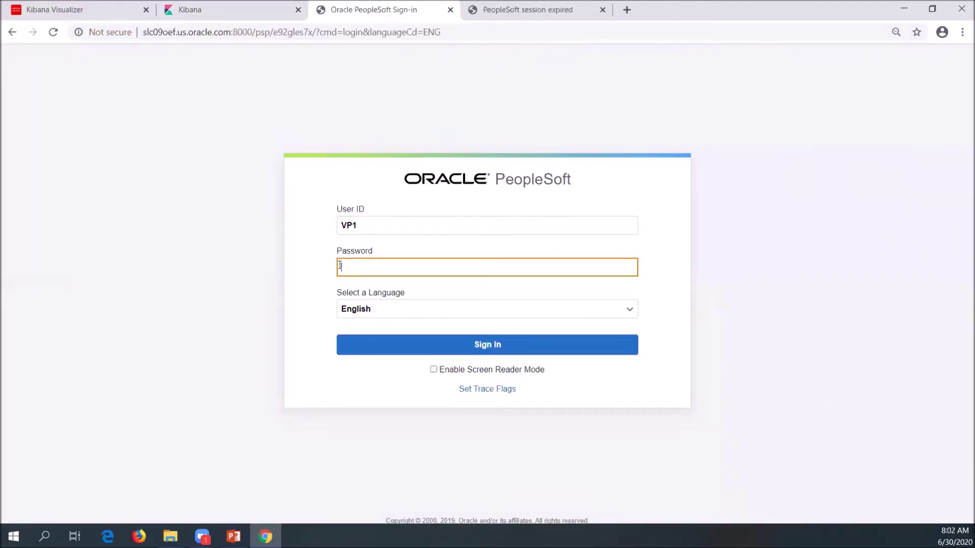
pyautogui.write('V')
pyautogui.press('Return')
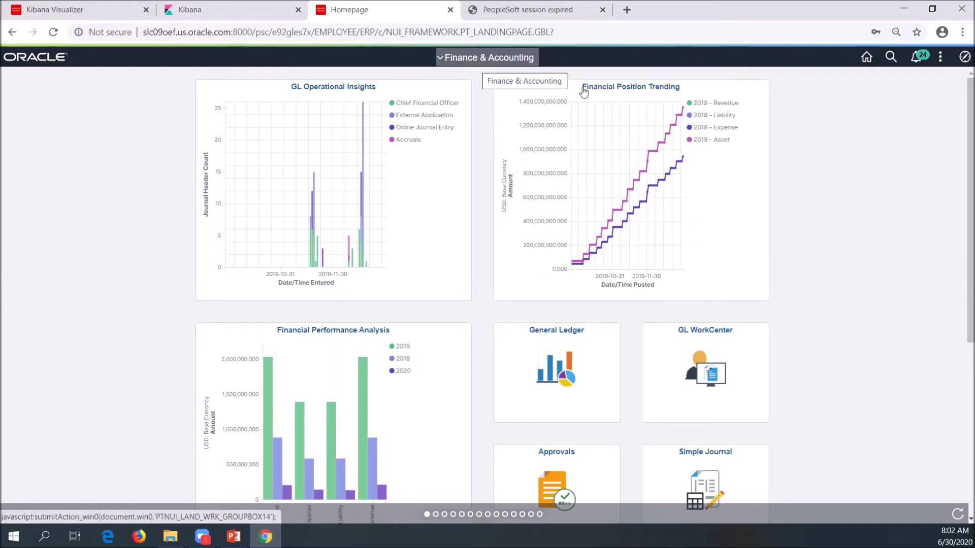
# Examine the chart tiles and navigation tiles on the Finance & Accounting homepage
pyautogui.scroll(-1, 959, 185)
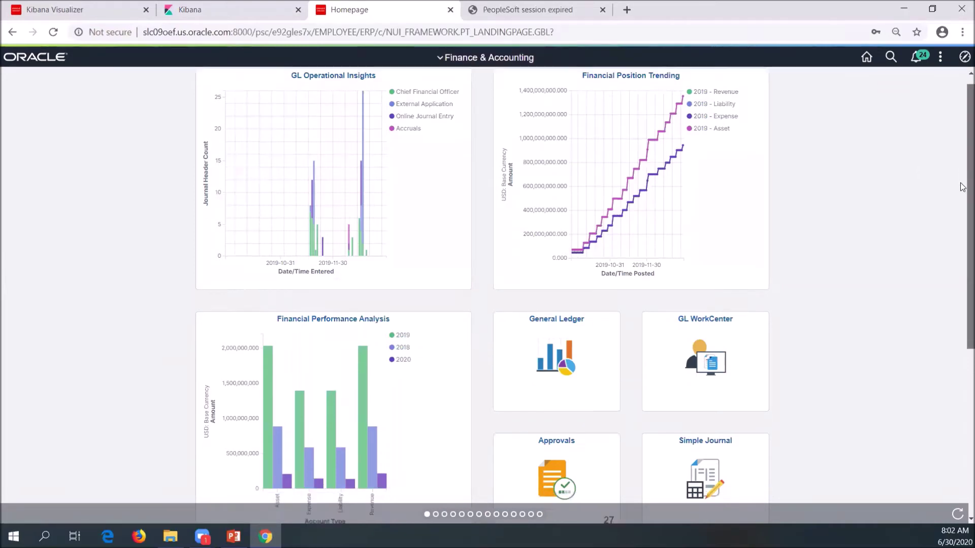
pyautogui.scroll(-3, 961, 226)
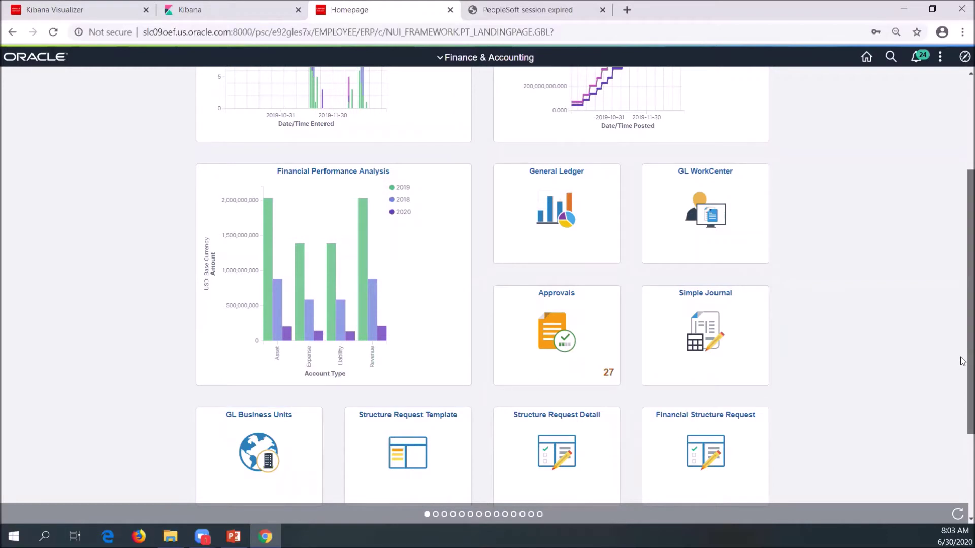
pyautogui.scroll(3, 963, 355)
pyautogui.scroll(1, 963, 275)
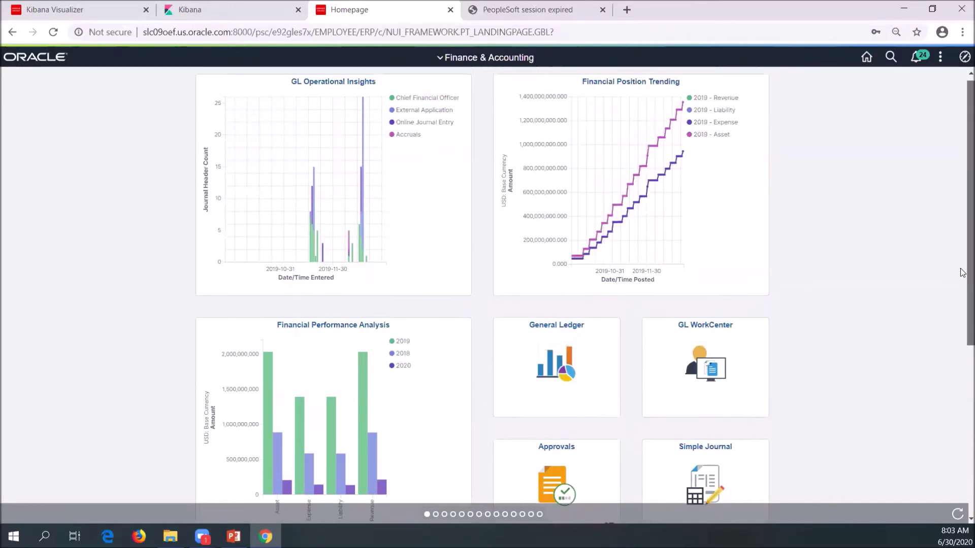
pyautogui.scroll(-1, 963, 284)
pyautogui.scroll(1, 962, 289)
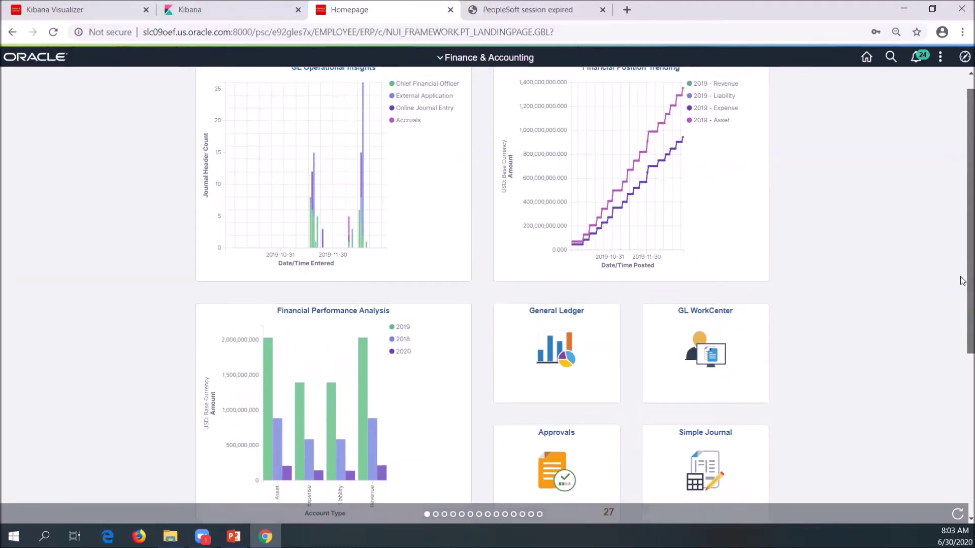
pyautogui.scroll(1, 963, 281)
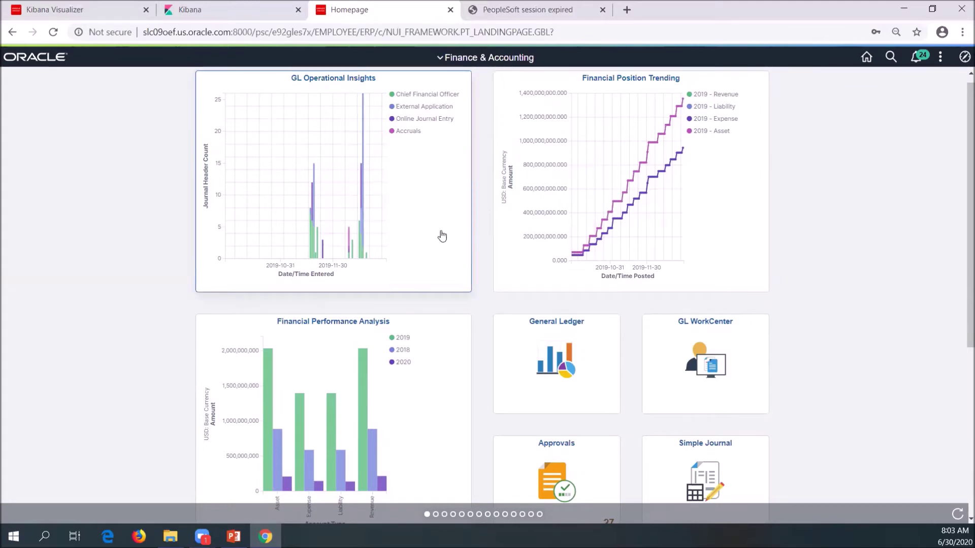
# Open the GL Operational Insights dashboard and review its journal charts and the Journal Details table
pyautogui.click(412, 217)
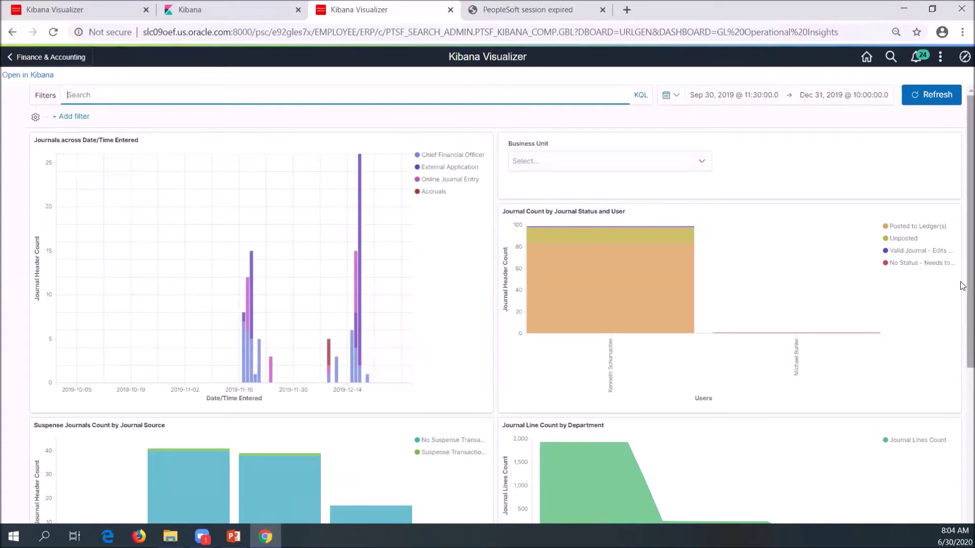
pyautogui.moveTo(963, 285); pyautogui.dragTo(963, 363)
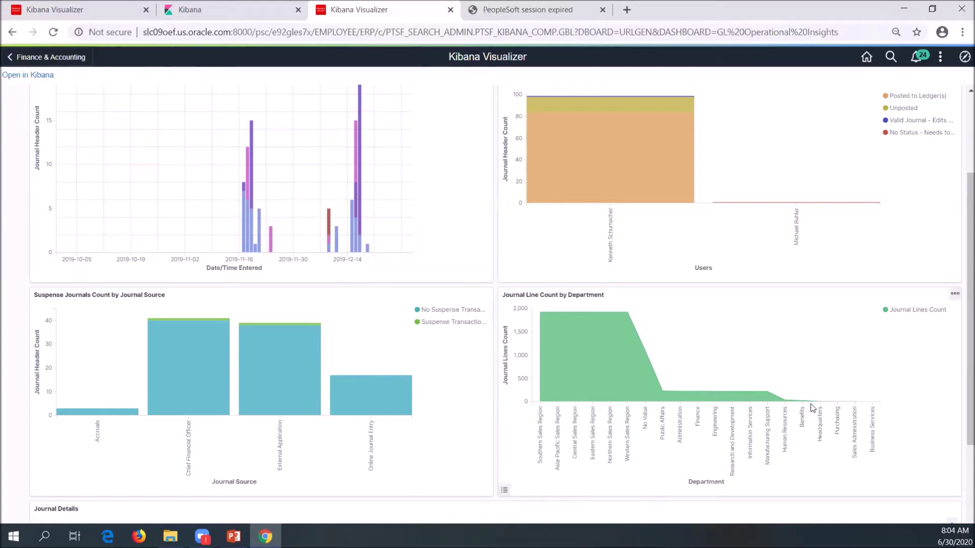
pyautogui.scroll(-1, 962, 465)
pyautogui.scroll(-1, 961, 465)
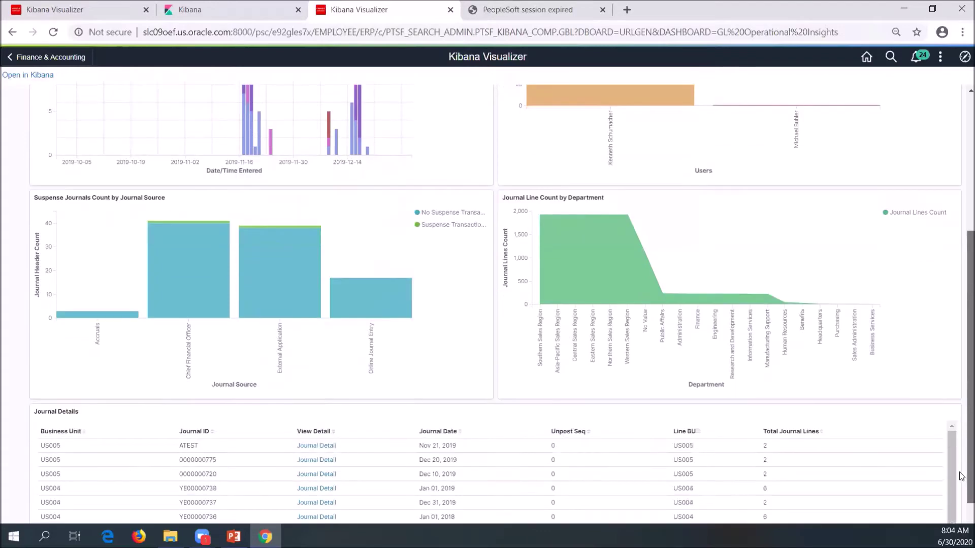
pyautogui.scroll(-1, 959, 491)
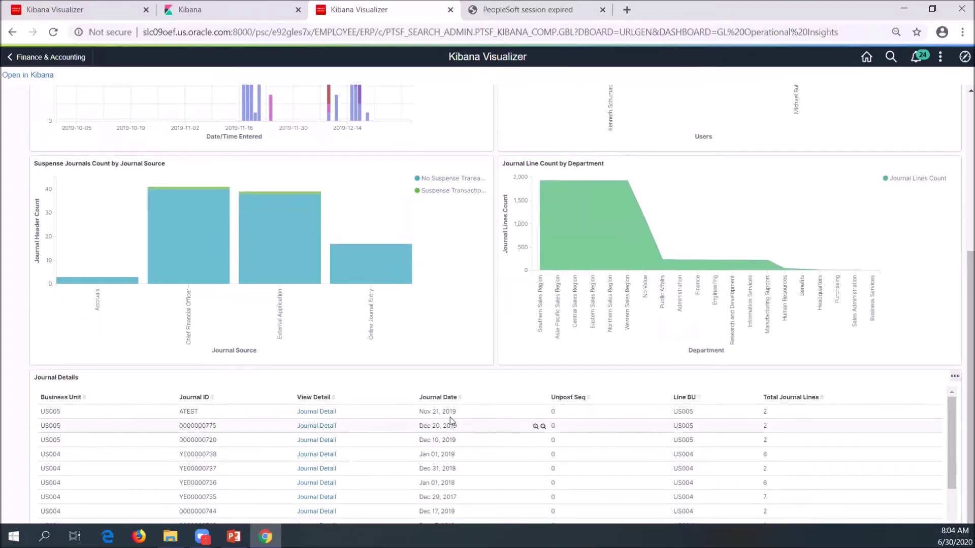
# Check the Journal Details rows and Business Unit filter on the GL Operational Insights dashboard, and return to the Finance & Accounting homepage
pyautogui.moveTo(450, 415)
pyautogui.moveTo(962, 429); pyautogui.dragTo(962, 264)
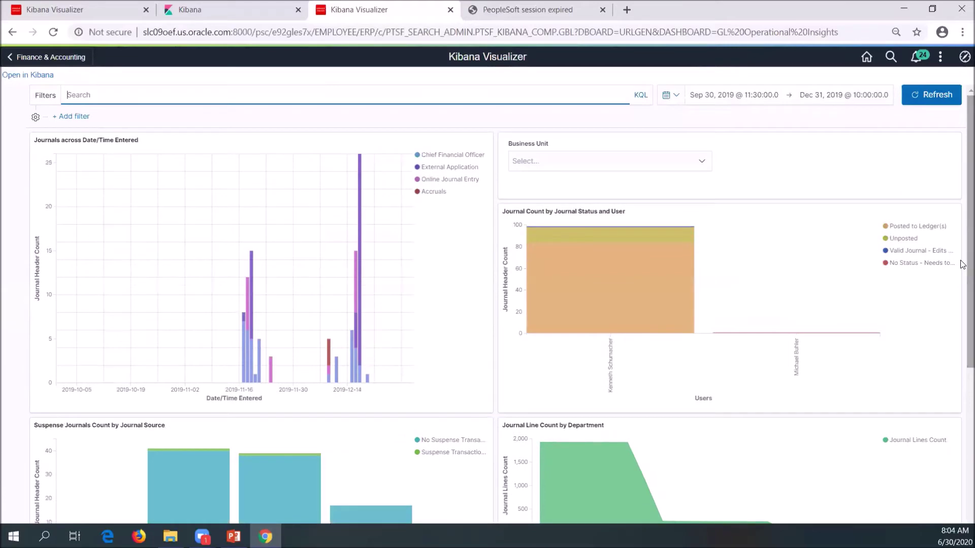
pyautogui.click(702, 166)
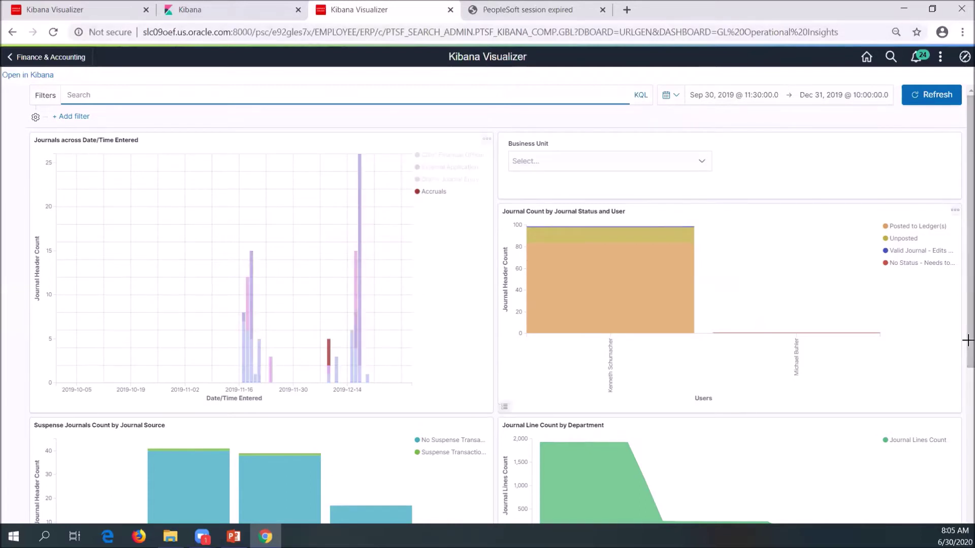
pyautogui.click(68, 59)
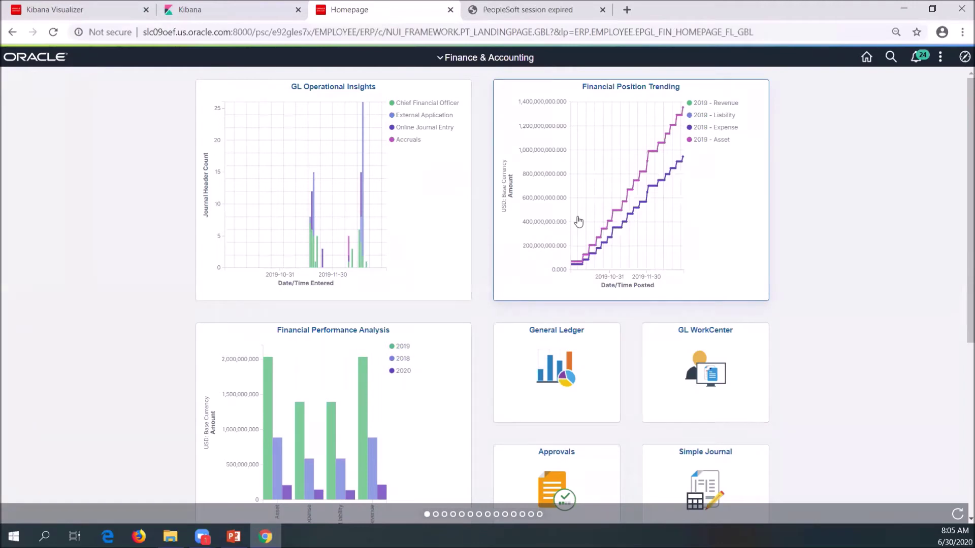
# Open the Financial Position Trending dashboard and review its balance, department, expense and revenue charts and its tree node filters
pyautogui.click(578, 221)
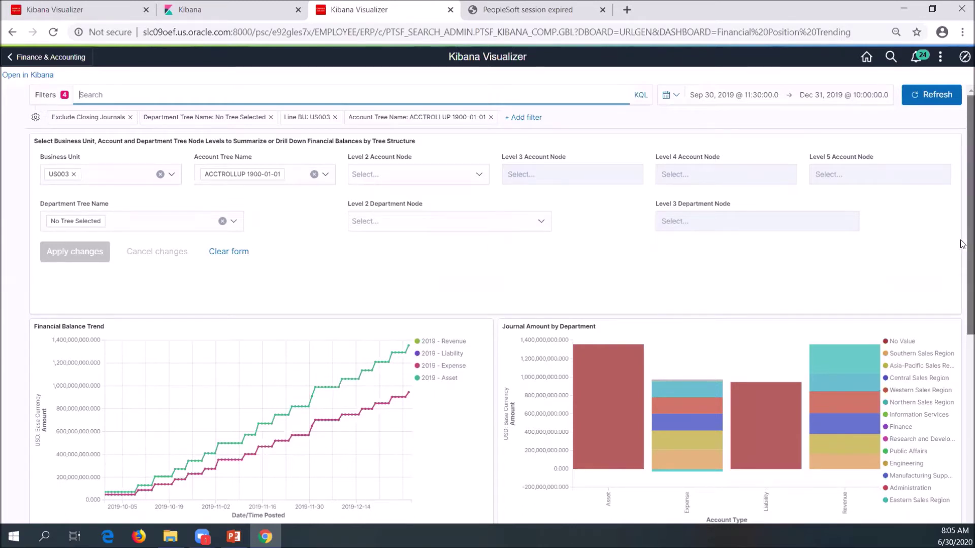
pyautogui.scroll(-1, 962, 253)
pyautogui.scroll(-1, 962, 277)
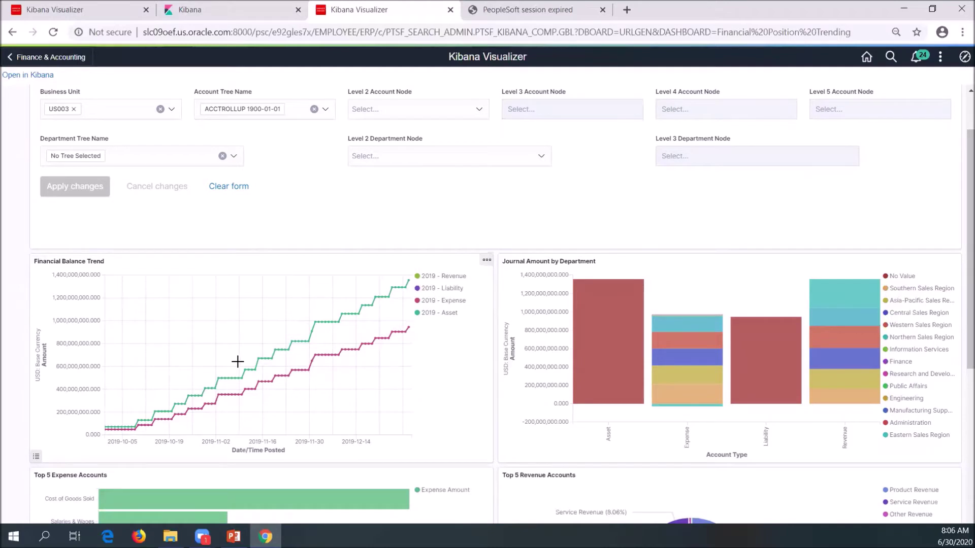
pyautogui.moveTo(301, 347)
pyautogui.moveTo(961, 359); pyautogui.dragTo(962, 430)
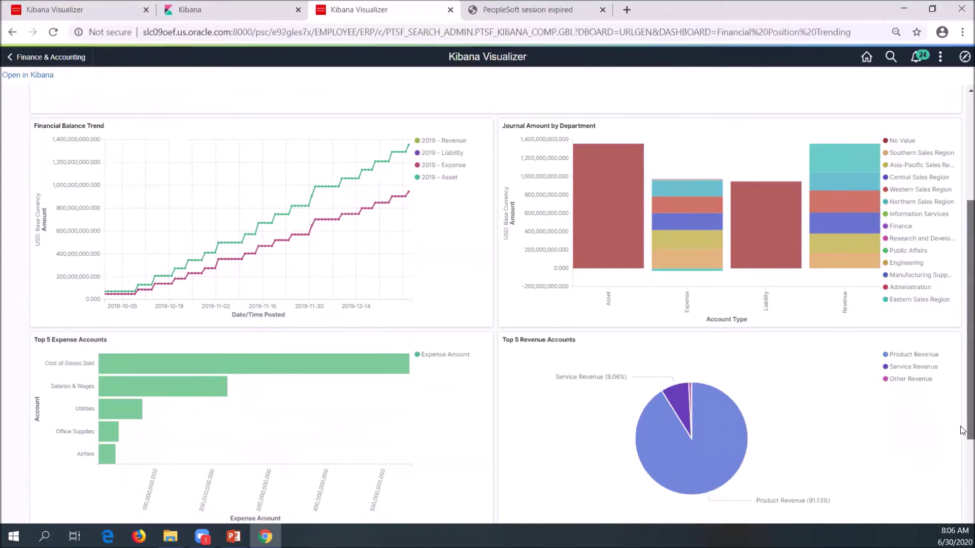
pyautogui.moveTo(962, 431); pyautogui.dragTo(962, 315)
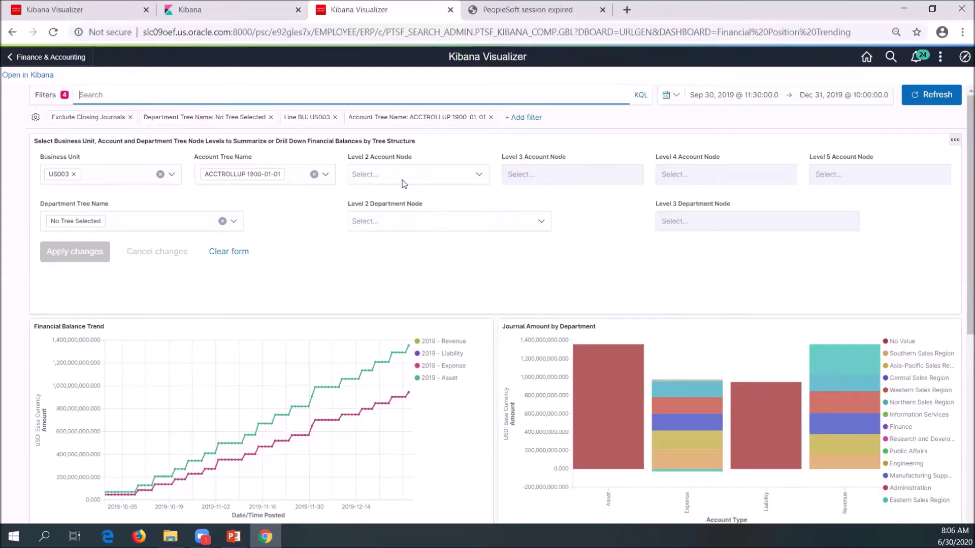
pyautogui.moveTo(749, 188)
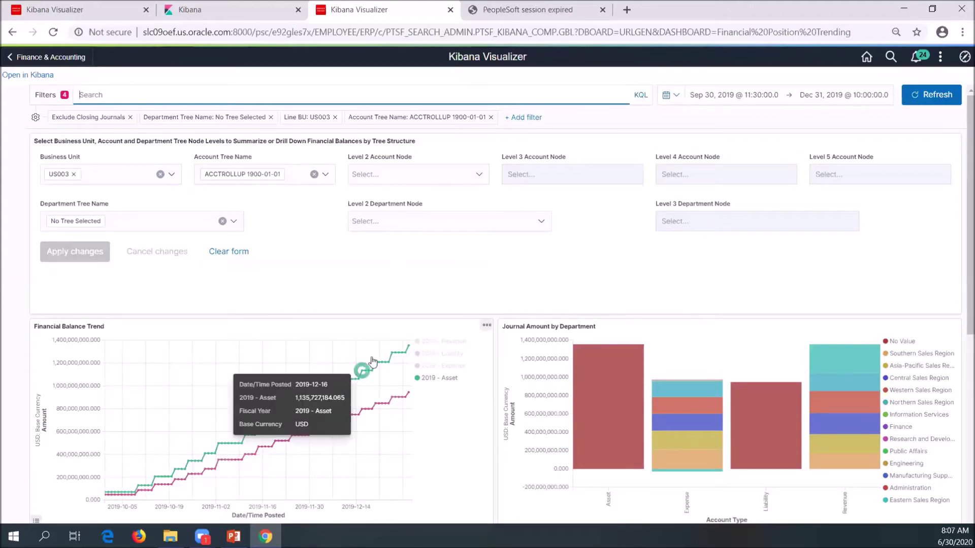
# Set the Level 2 Account Node to Income Statement Accounts and the Level 3 Account Node to Expense Accounts
pyautogui.click(480, 175)
pyautogui.click(480, 175)
pyautogui.click(481, 175)
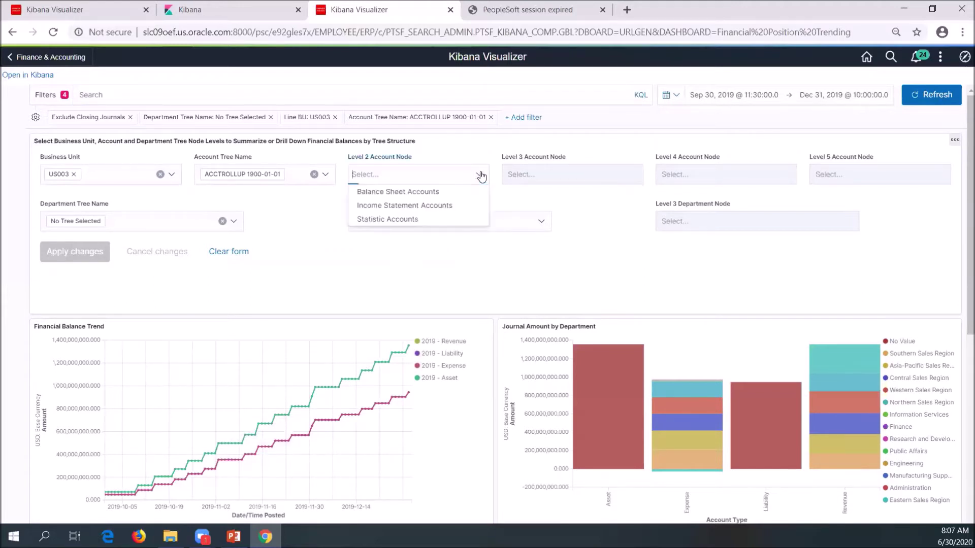
pyautogui.click(437, 205)
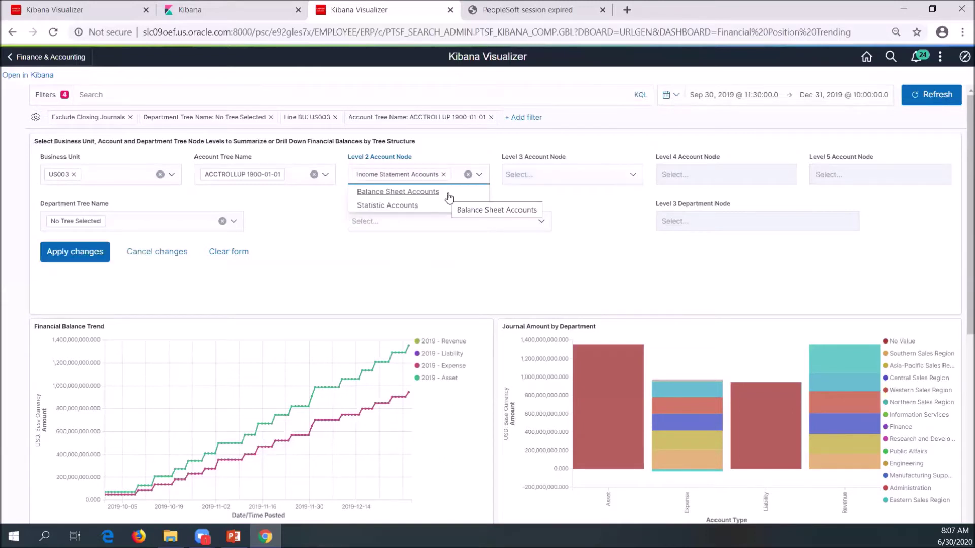
pyautogui.click(599, 180)
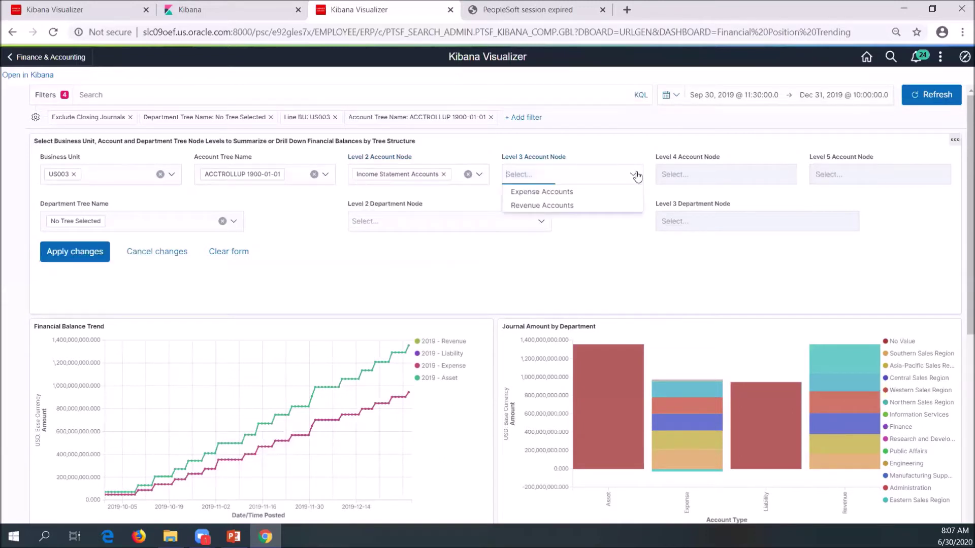
pyautogui.click(634, 176)
pyautogui.click(632, 177)
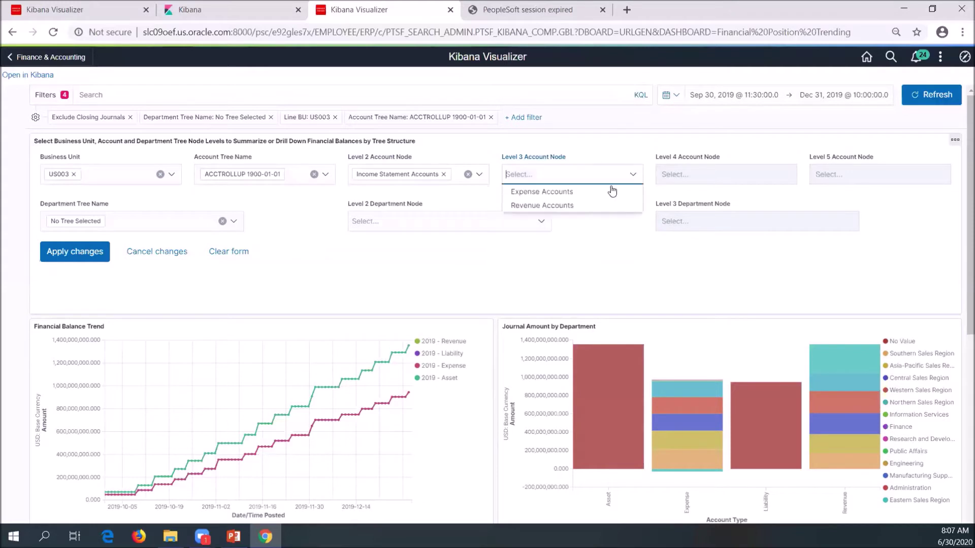
pyautogui.click(556, 193)
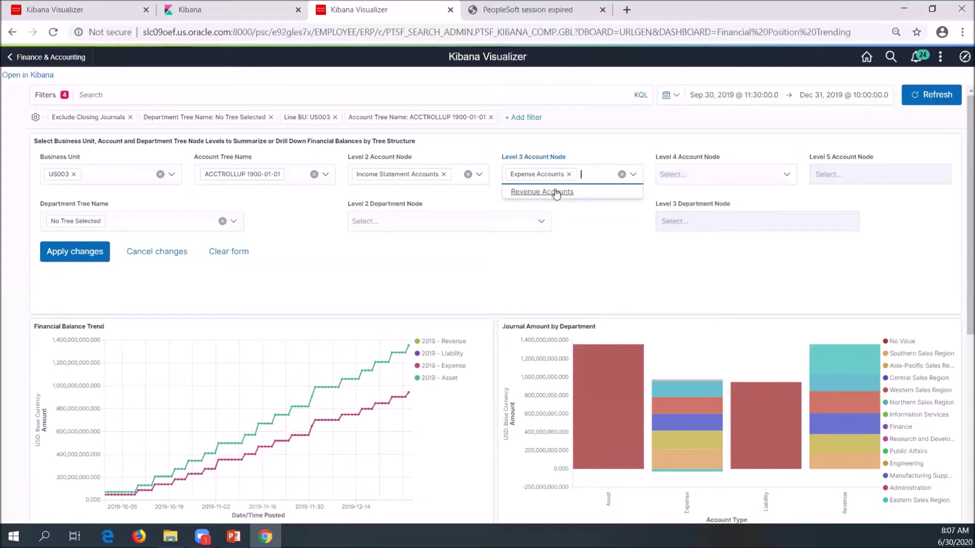
# Look through the Level 4 Account Node options without choosing one, and apply the account node selections to the dashboard
pyautogui.click(901, 109)
pyautogui.click(901, 104)
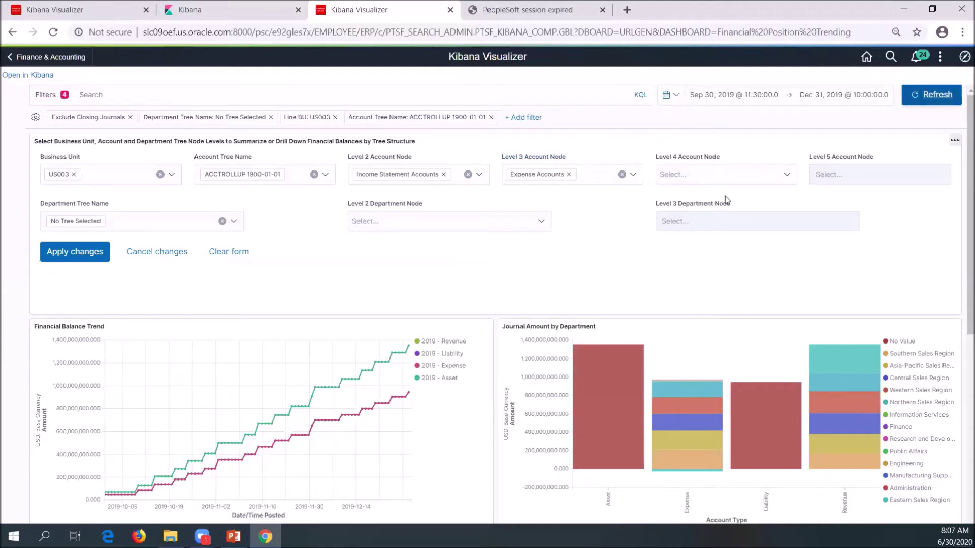
pyautogui.click(924, 102)
pyautogui.click(926, 101)
pyautogui.click(786, 177)
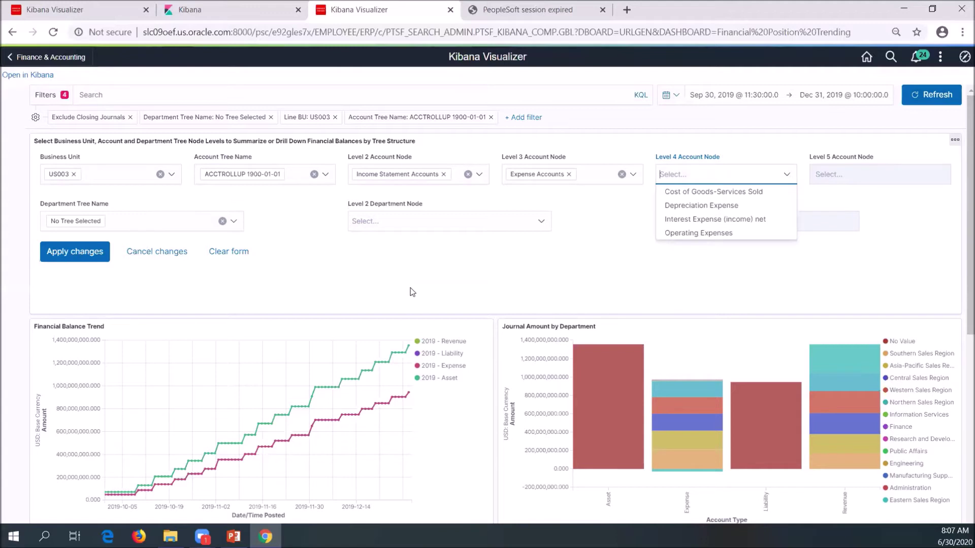
pyautogui.click(343, 279)
pyautogui.click(66, 252)
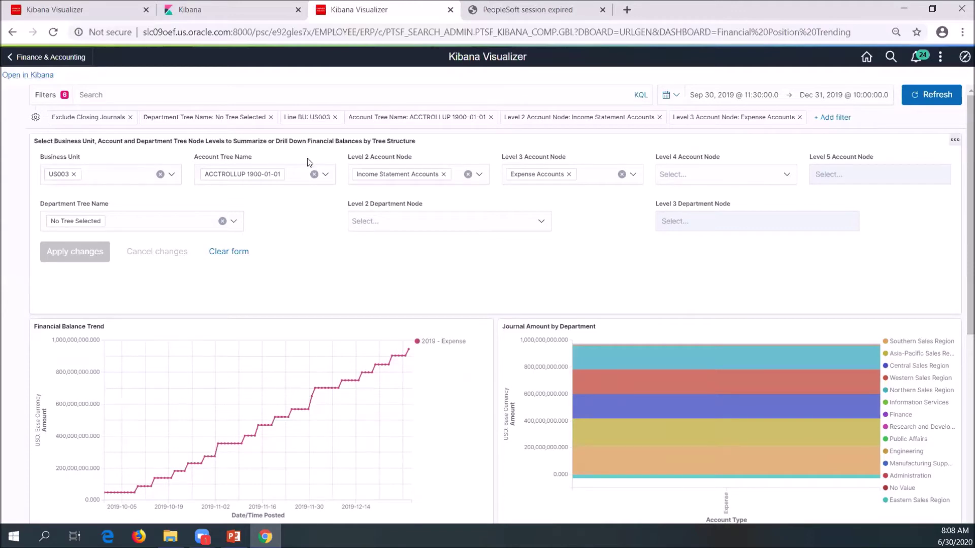
# Review the charts and Journal Details table filtered to expense accounts, and switch to the PowerPoint presentation
pyautogui.moveTo(307, 162); pyautogui.dragTo(962, 264)
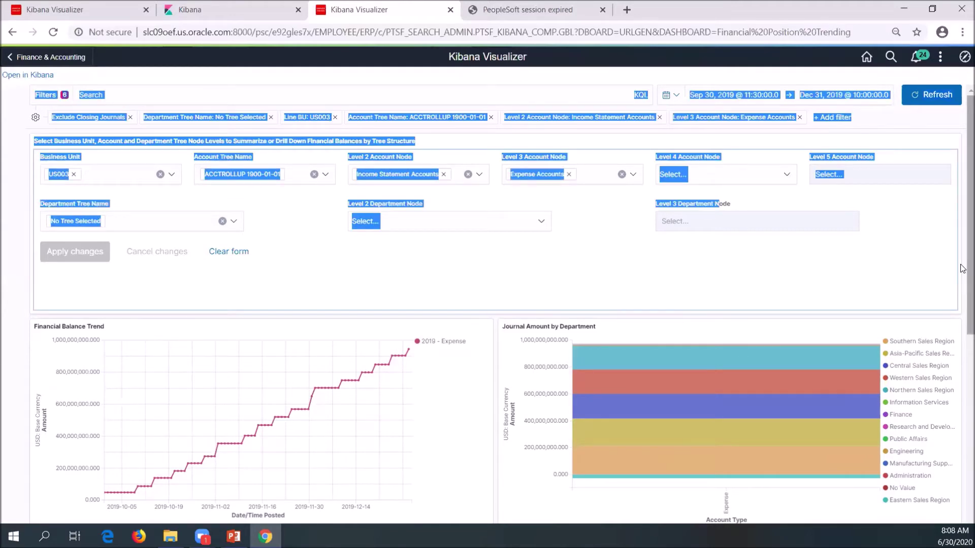
pyautogui.scroll(-1, 961, 379)
pyautogui.scroll(-7, 959, 438)
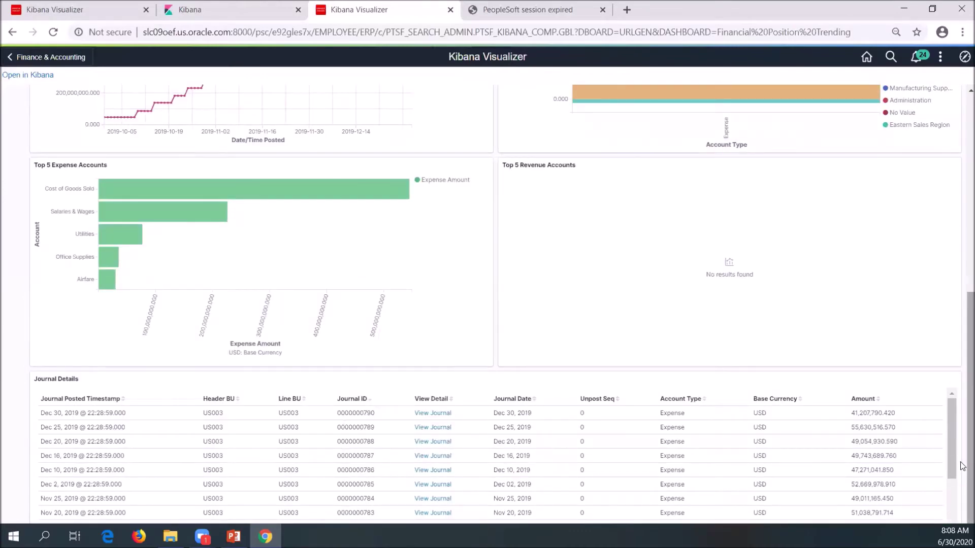
pyautogui.scroll(7, 962, 448)
pyautogui.click(748, 240)
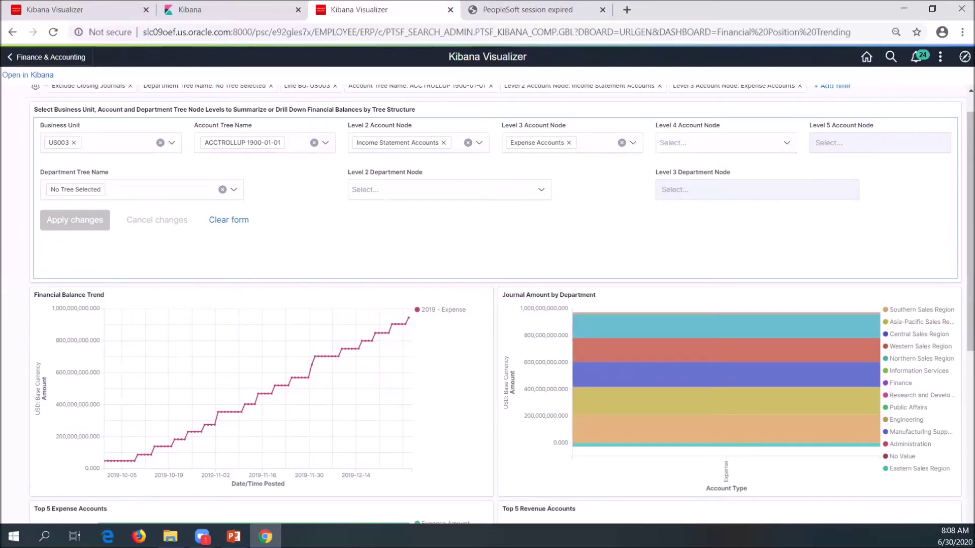
pyautogui.hotkey('alt', 'Tab')
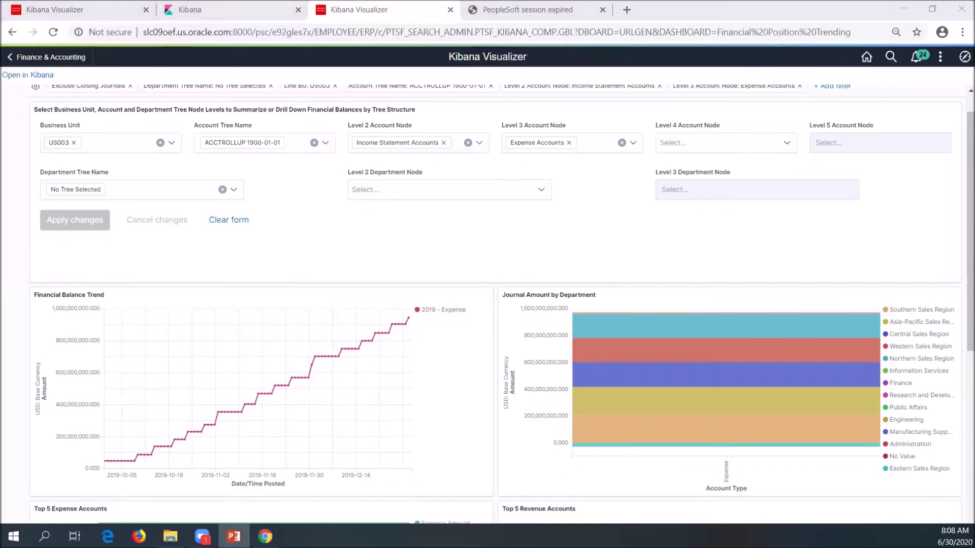
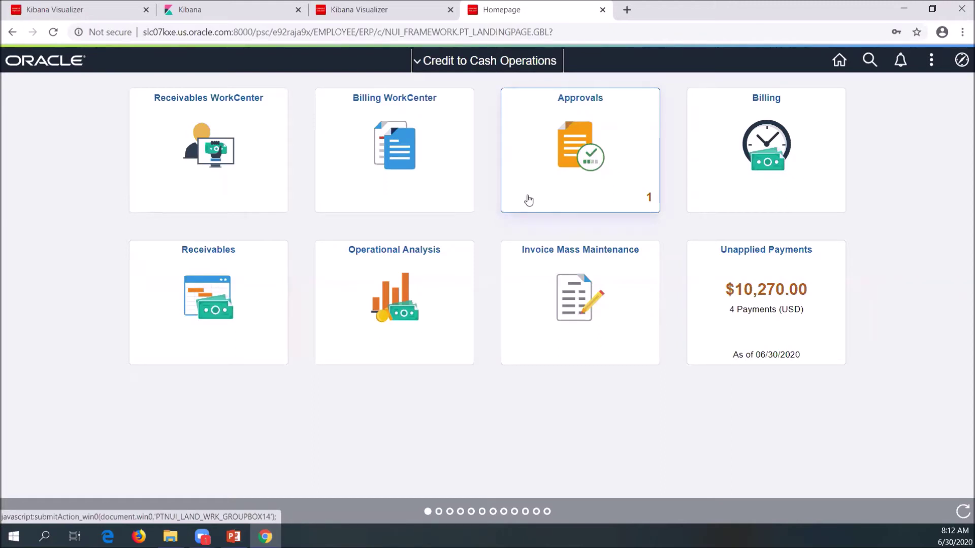
# Open the Billing WorkCenter and look through its current work, links and billing queries alongside the Invoices Not Finalized list
pyautogui.click(432, 176)
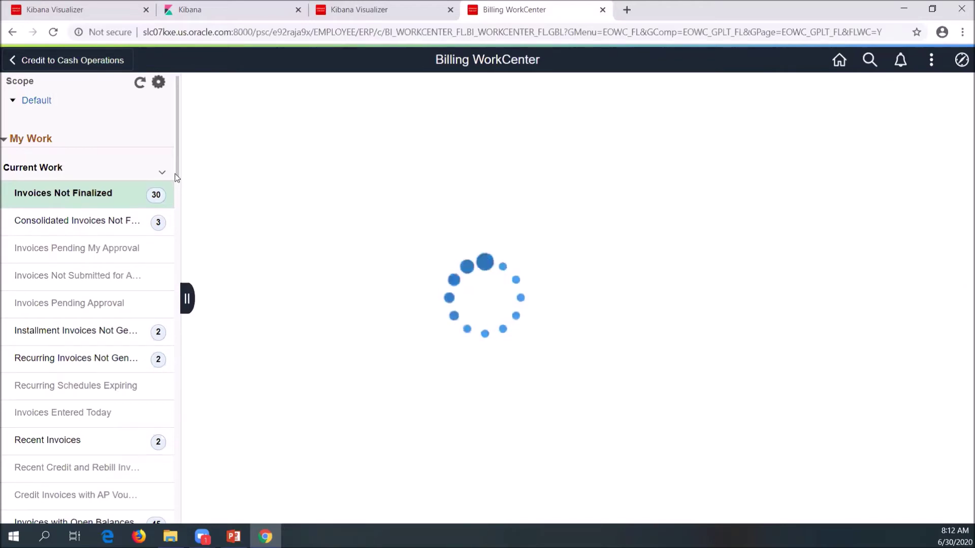
pyautogui.scroll(-4, 164, 237)
pyautogui.scroll(-6, 165, 237)
pyautogui.scroll(-6, 153, 294)
pyautogui.scroll(-2, 147, 363)
pyautogui.scroll(3, 152, 382)
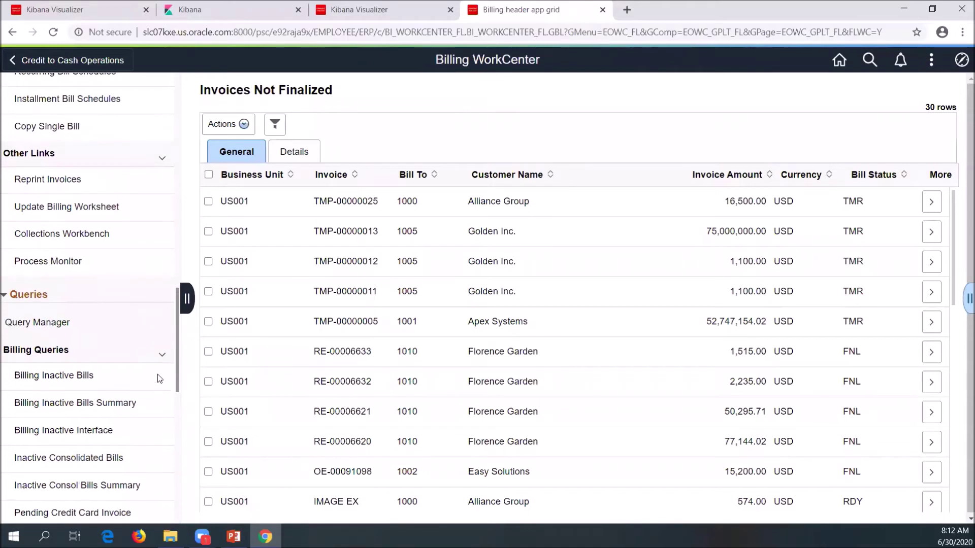
pyautogui.scroll(4, 175, 350)
pyautogui.scroll(12, 192, 271)
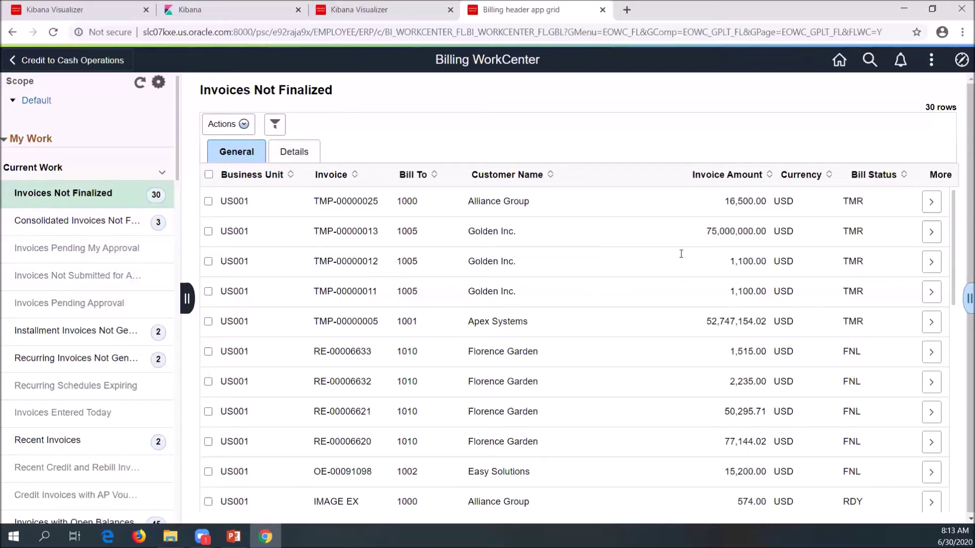
# Open the Q2 SPECIALIST WORKLOAD analytic from Related Information, examine its filters and invoice bar chart, and close it
pyautogui.click(967, 299)
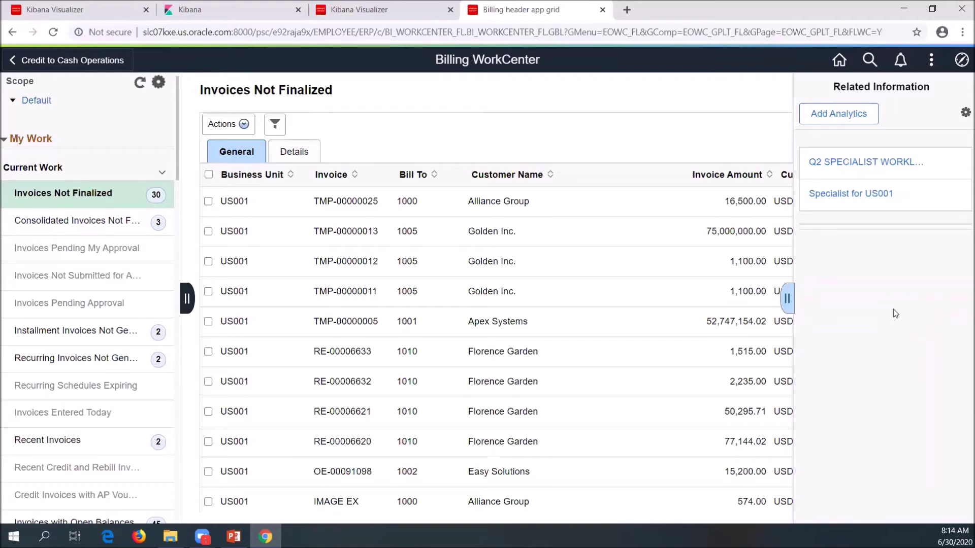
pyautogui.click(830, 164)
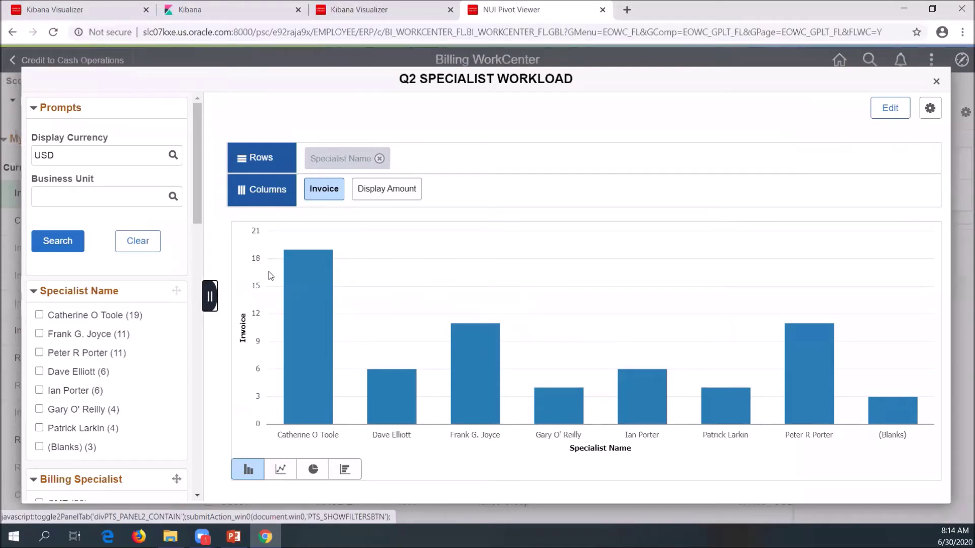
pyautogui.moveTo(198, 212); pyautogui.dragTo(191, 323)
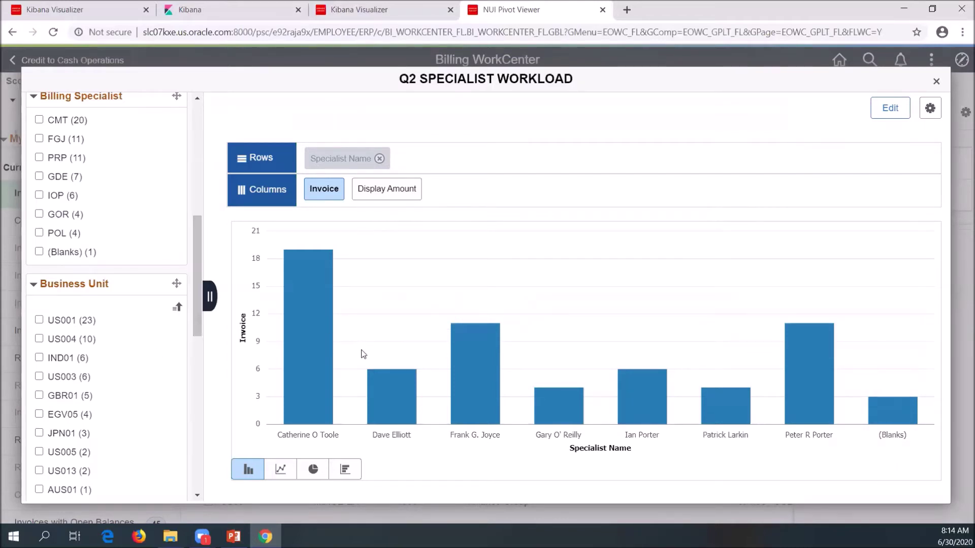
pyautogui.moveTo(322, 371)
pyautogui.moveTo(588, 400)
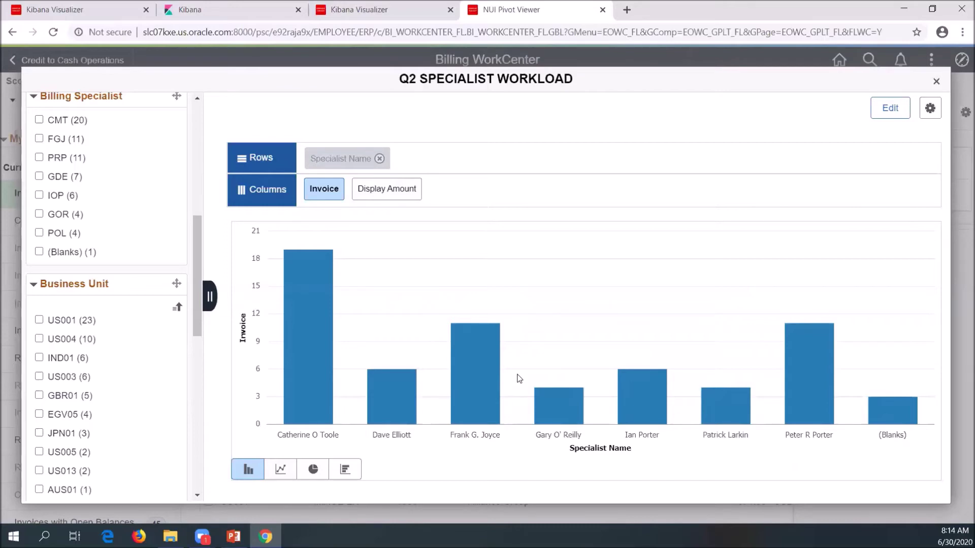
pyautogui.click(936, 82)
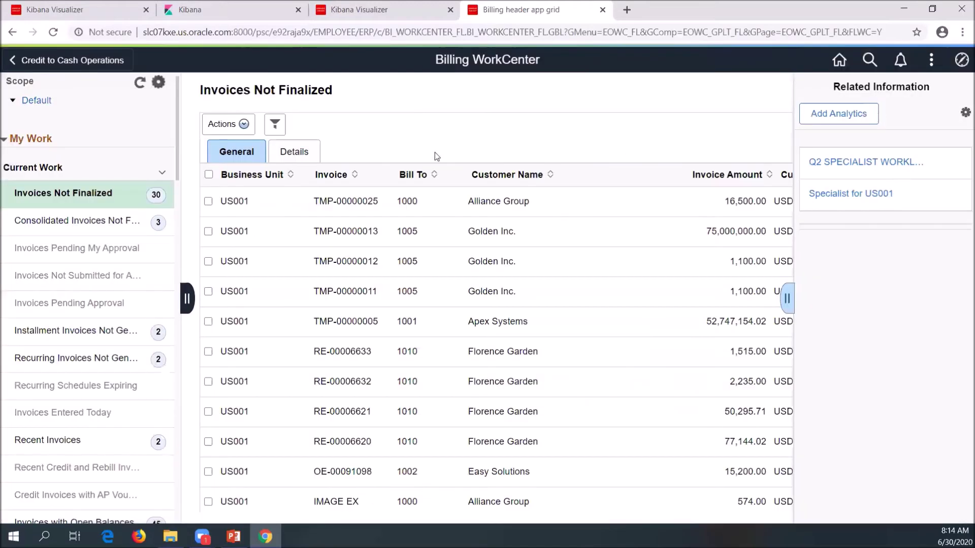
# Open Invoice Mass Maintenance from the Credit to Cash Operations homepage and set the search to invoice field Billing Specialist with value CMT
pyautogui.click(101, 65)
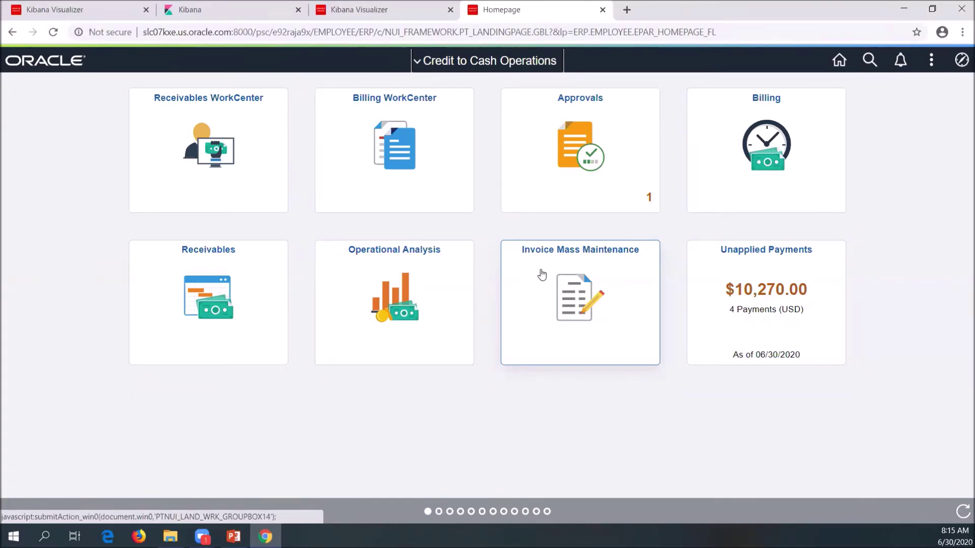
pyautogui.click(569, 275)
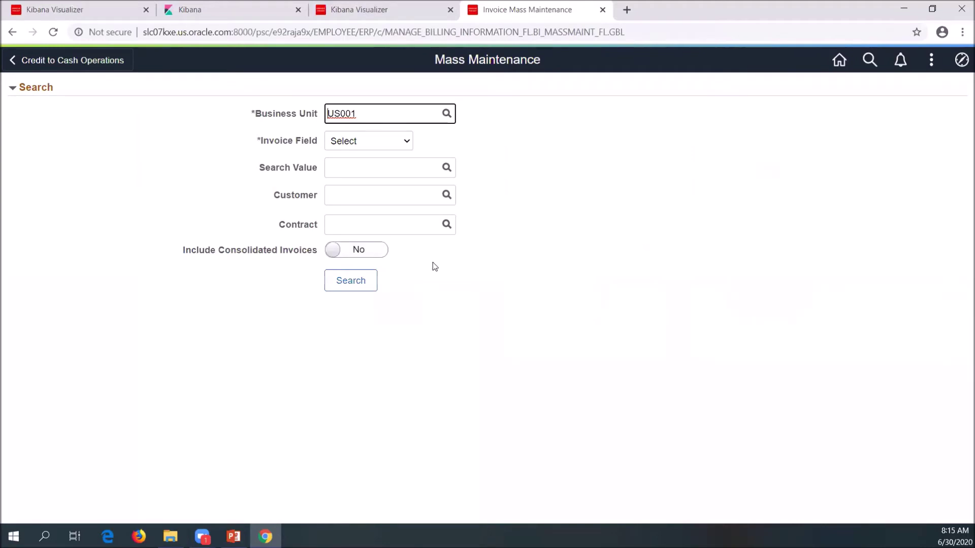
pyautogui.click(407, 145)
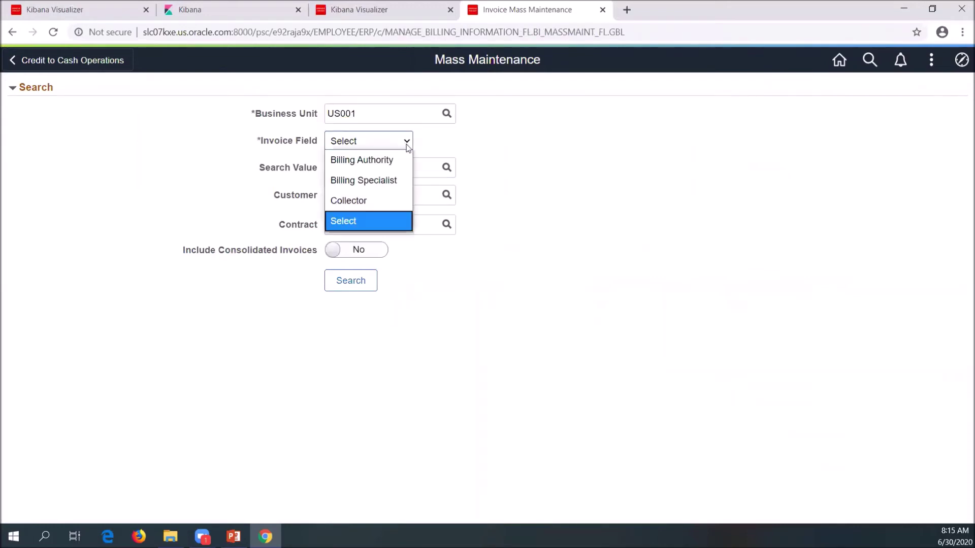
pyautogui.click(391, 183)
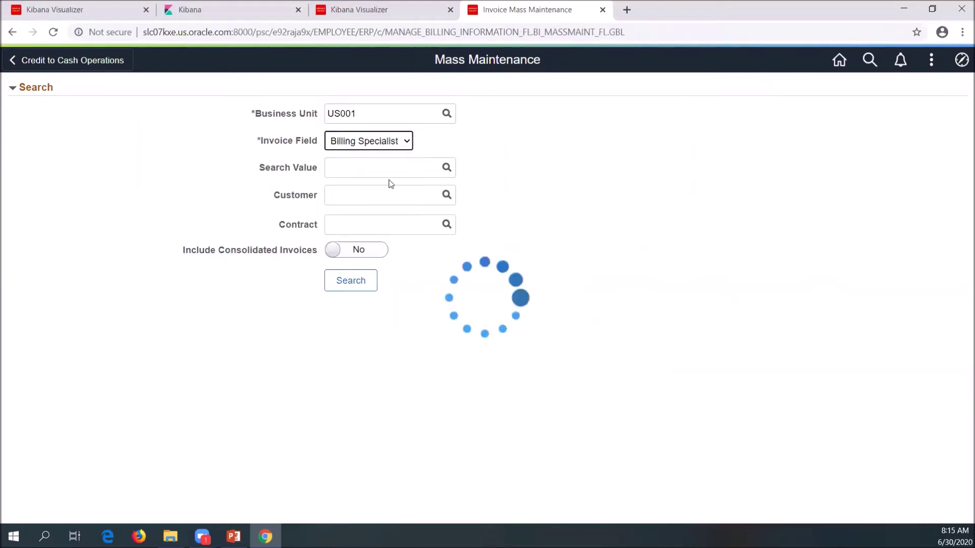
pyautogui.click(445, 168)
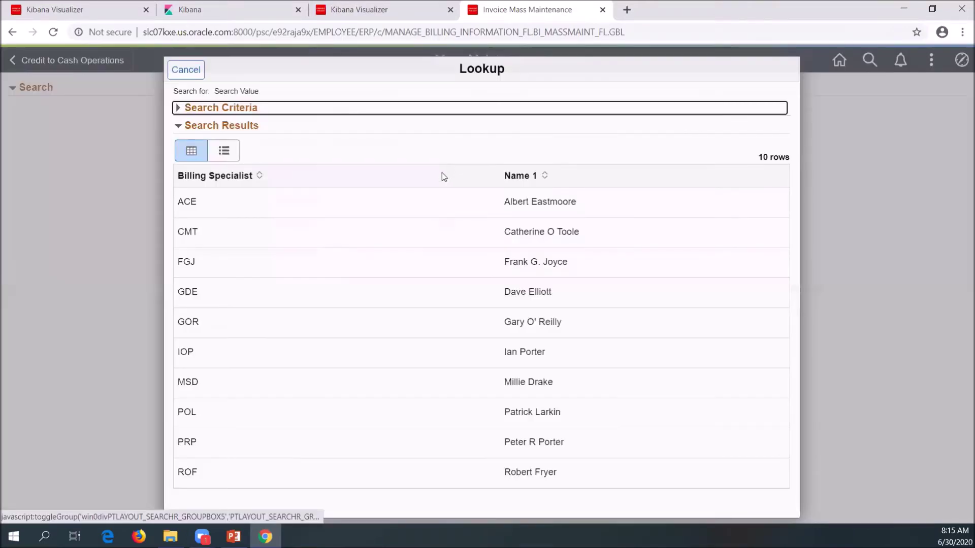
pyautogui.click(363, 233)
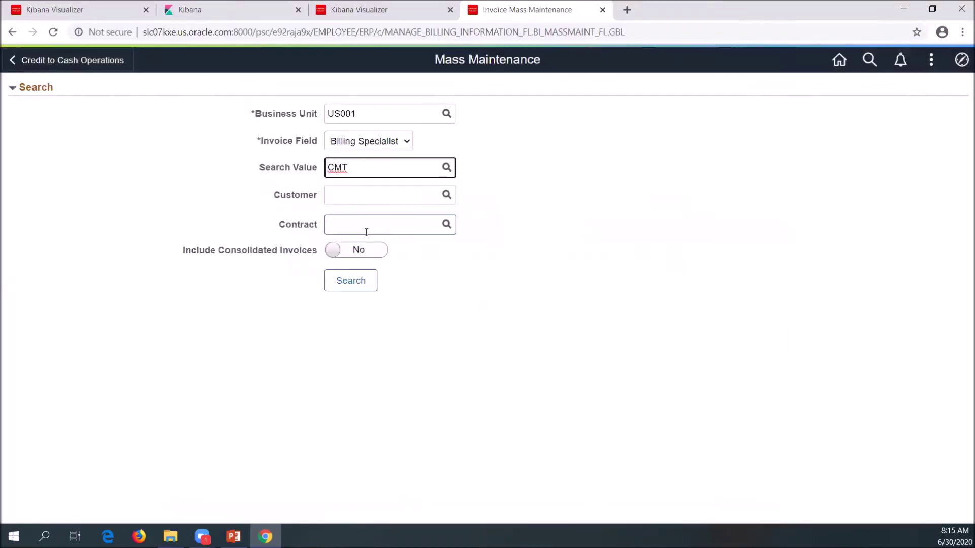
# Run the US001 invoice search for Billing Specialist CMT and look over the matching invoices
pyautogui.click(347, 284)
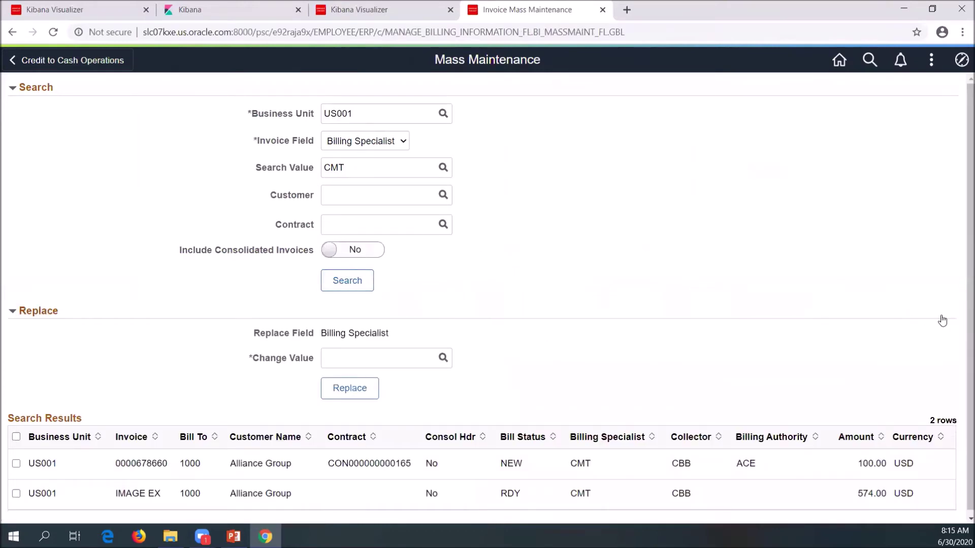
pyautogui.scroll(-1, 962, 327)
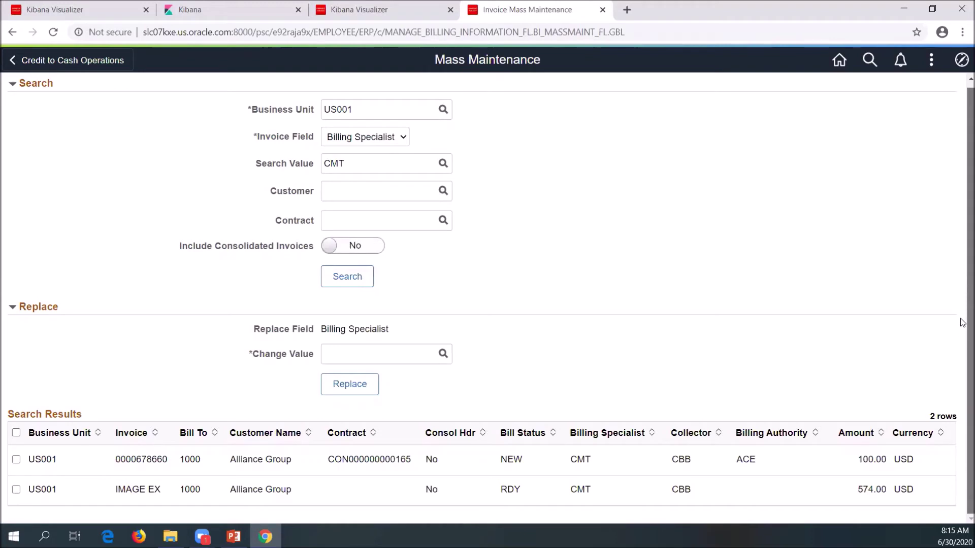
pyautogui.scroll(1, 962, 320)
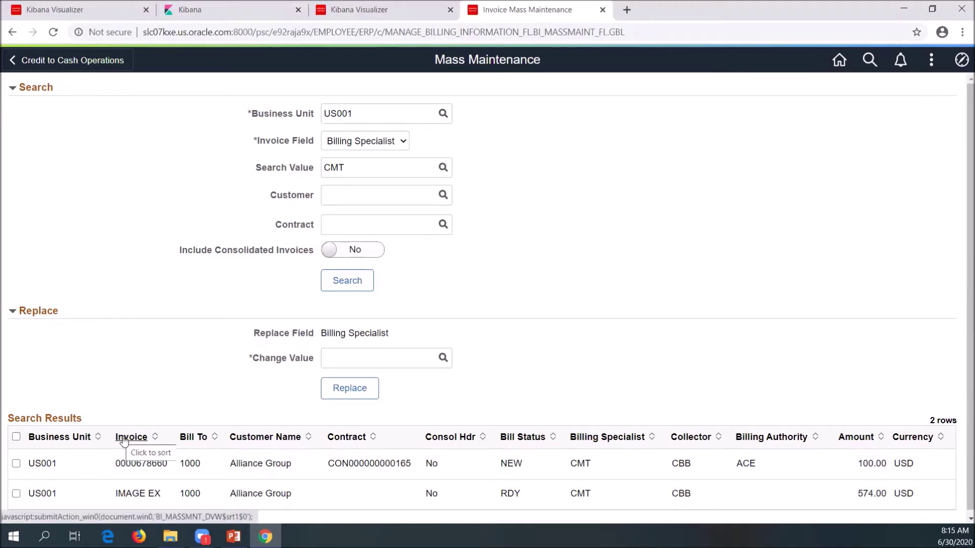
# Replace the billing specialist with GOR on only the Alliance Group invoice in NEW status, confirm the mass update, and switch to PowerPoint
pyautogui.click(17, 464)
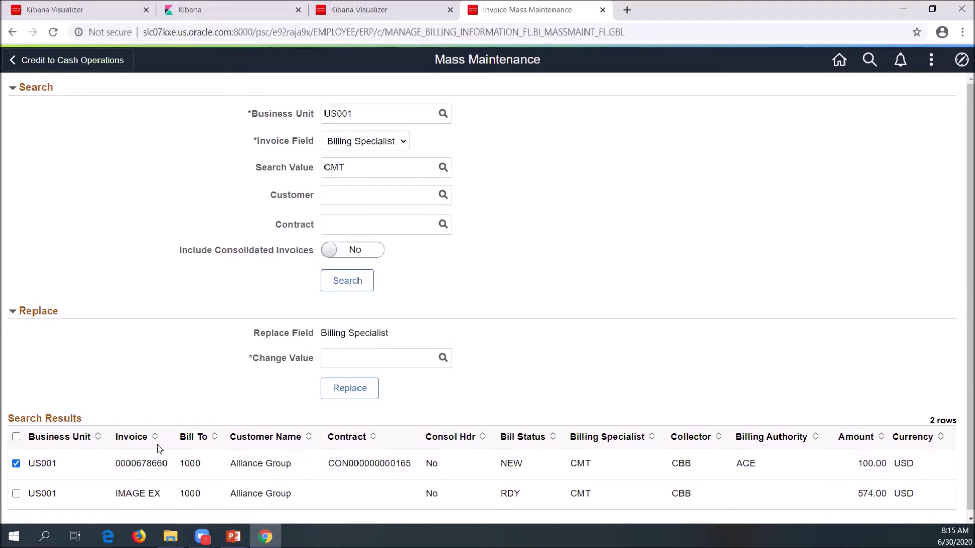
pyautogui.click(368, 359)
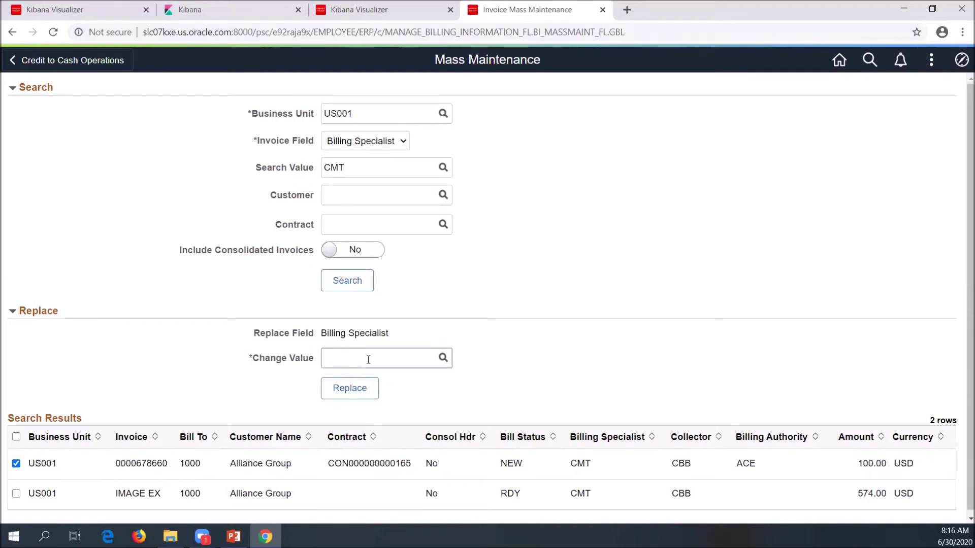
pyautogui.click(442, 358)
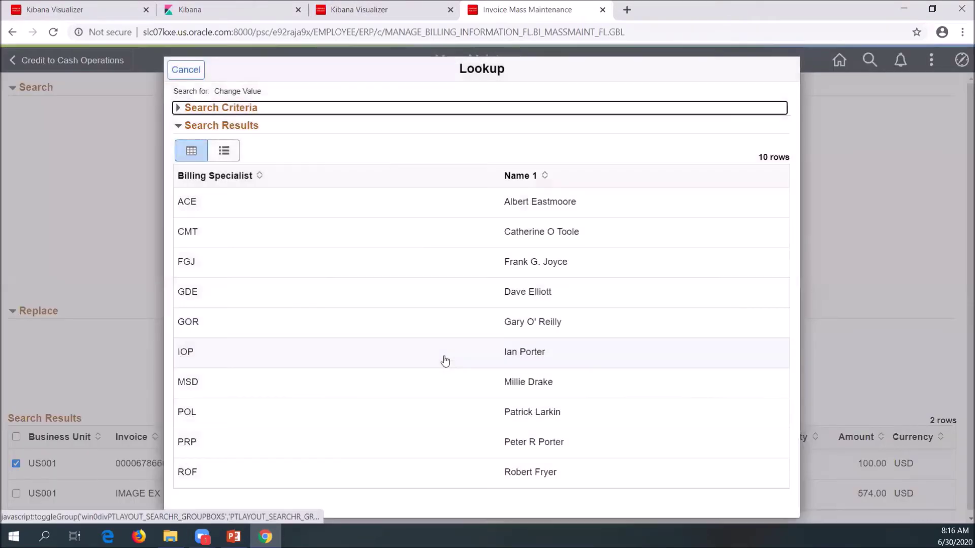
pyautogui.click(479, 330)
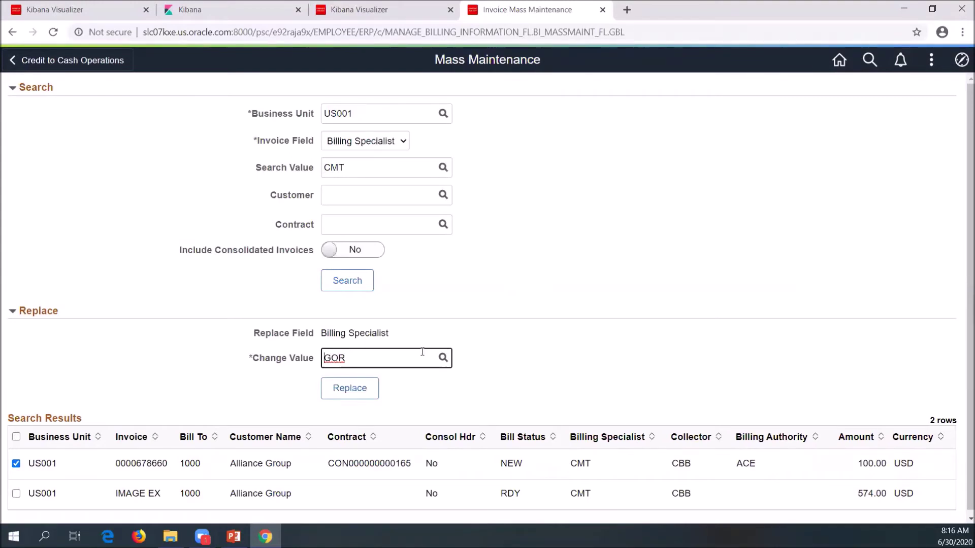
pyautogui.click(359, 390)
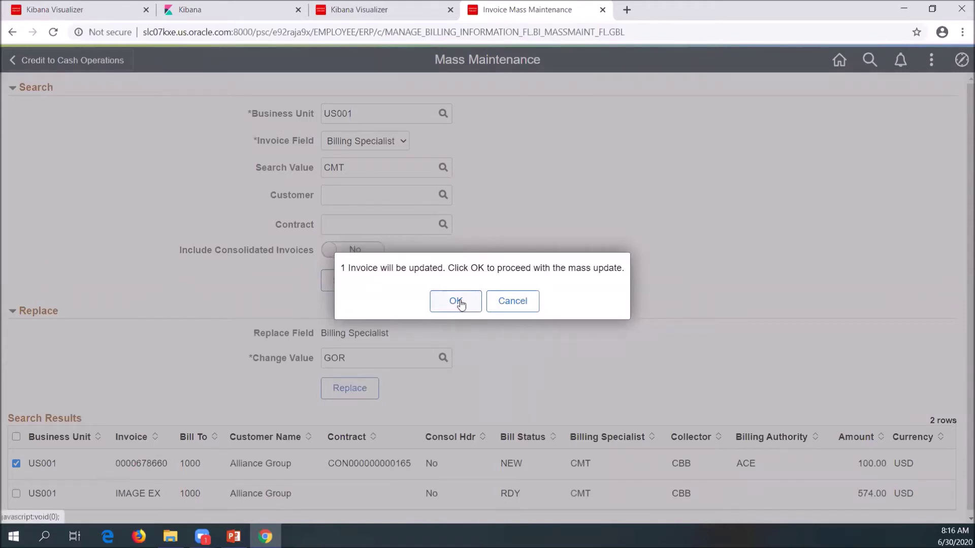
pyautogui.click(460, 304)
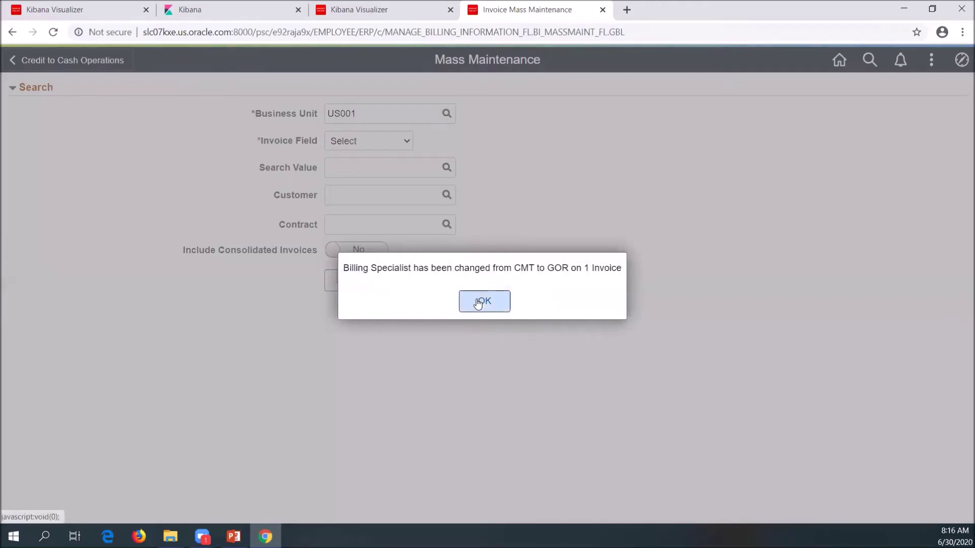
pyautogui.click(478, 303)
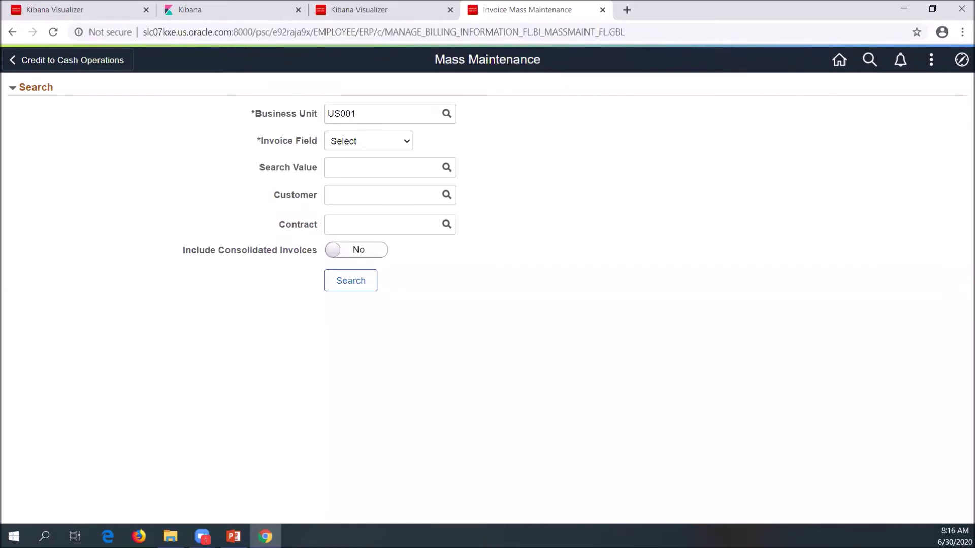
pyautogui.hotkey('alt', 'Tab')
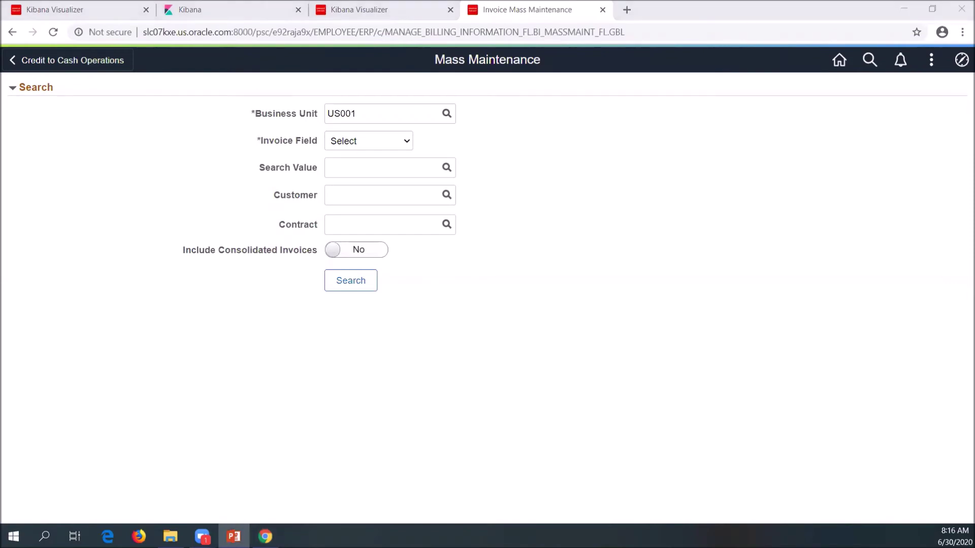